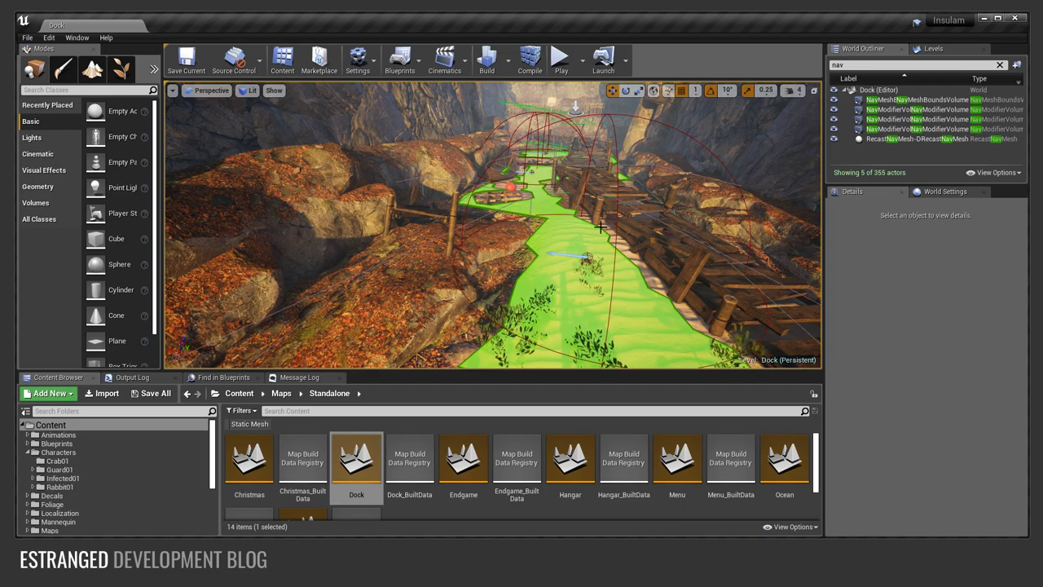
- Start a play session of the Dock level in the editor and expand the game view to full screen
{"action": "right_click_drag", "start_coordinate": [574, 216], "coordinate": [572, 216]}
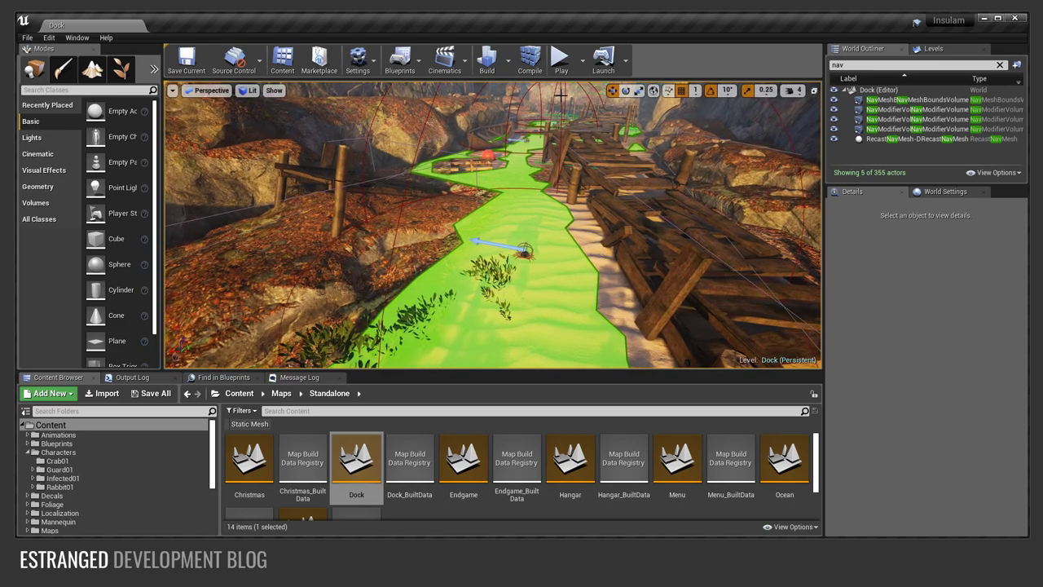
{"action": "left_click", "coordinate": [559, 62]}
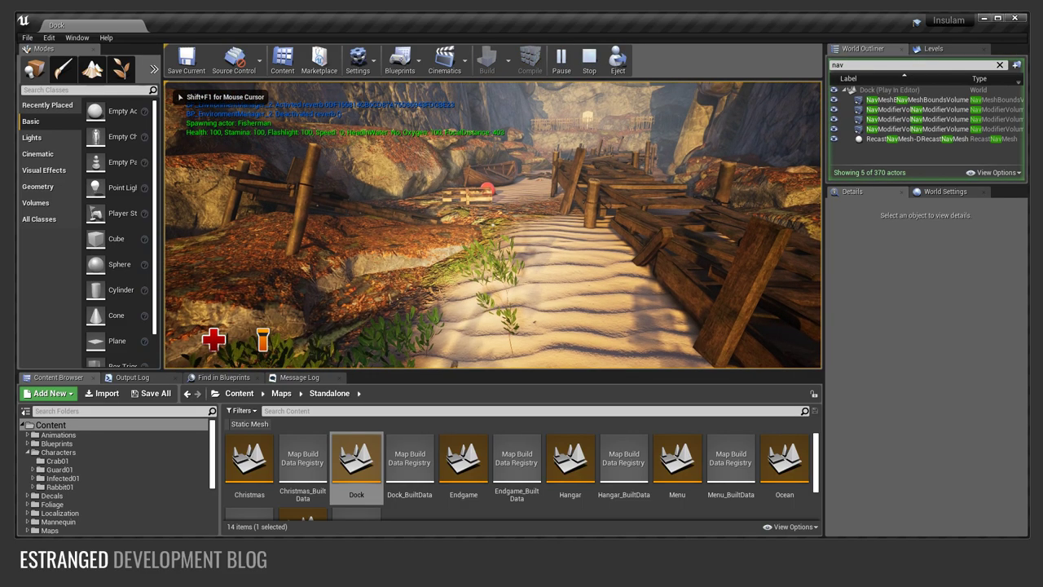
{"action": "key", "text": "w"}
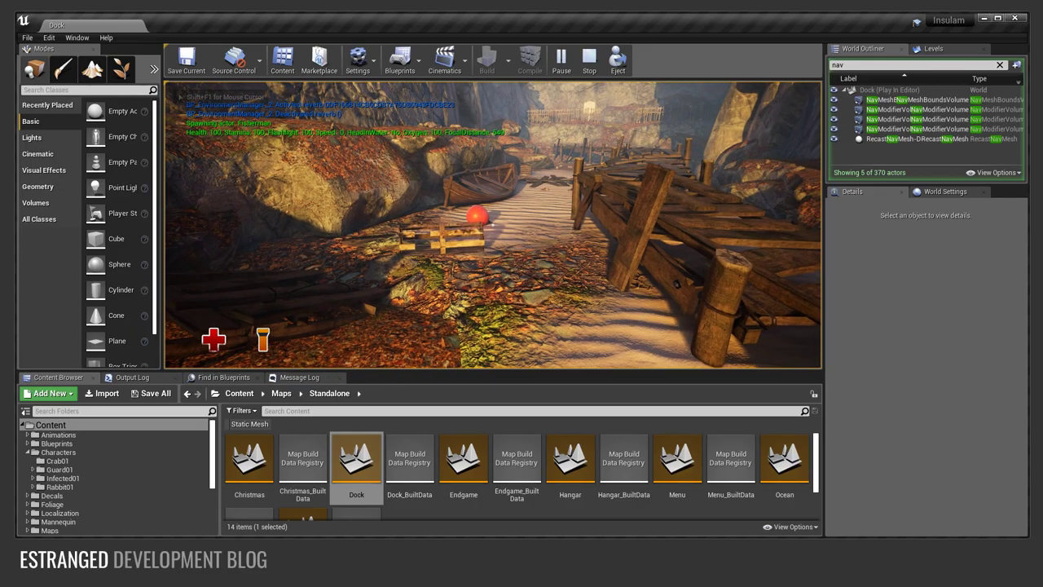
{"action": "key", "text": "F11"}
{"action": "key", "text": "w"}
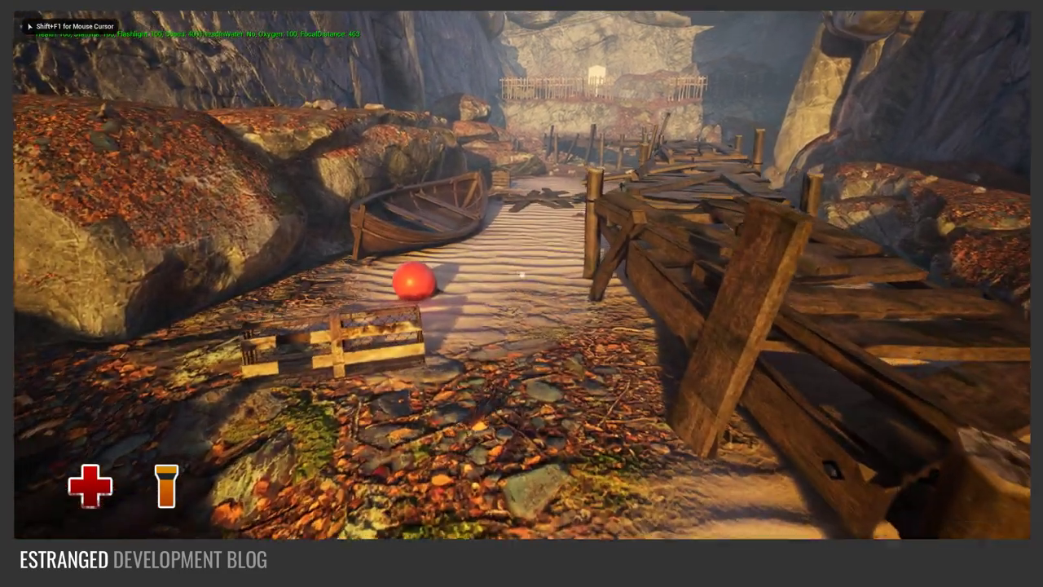
- Walk along the sand beside the broken dock and look at how the crabs behave around the planks and boat
{"action": "key", "text": "w"}
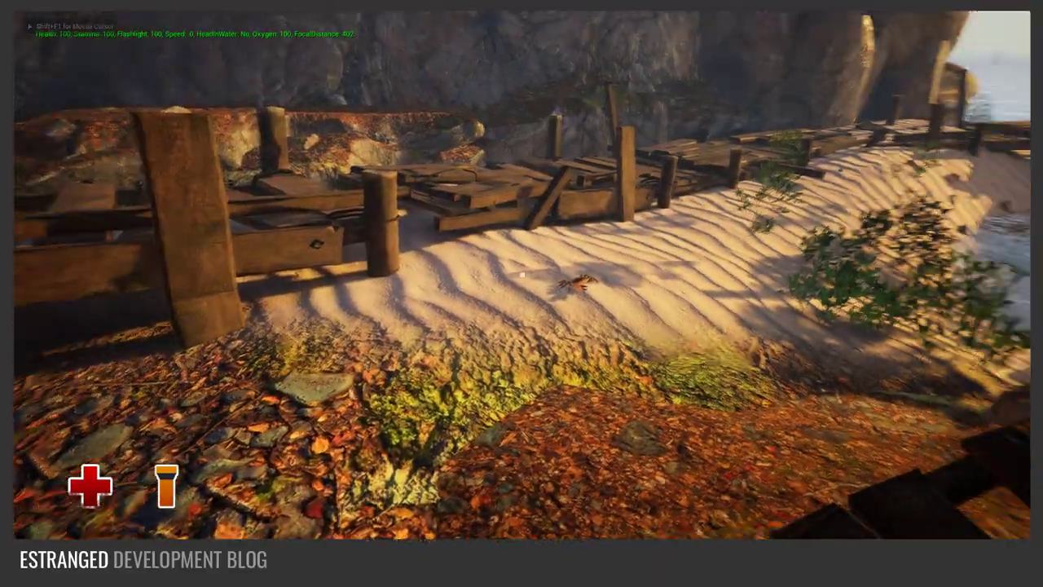
{"action": "key", "text": "w"}
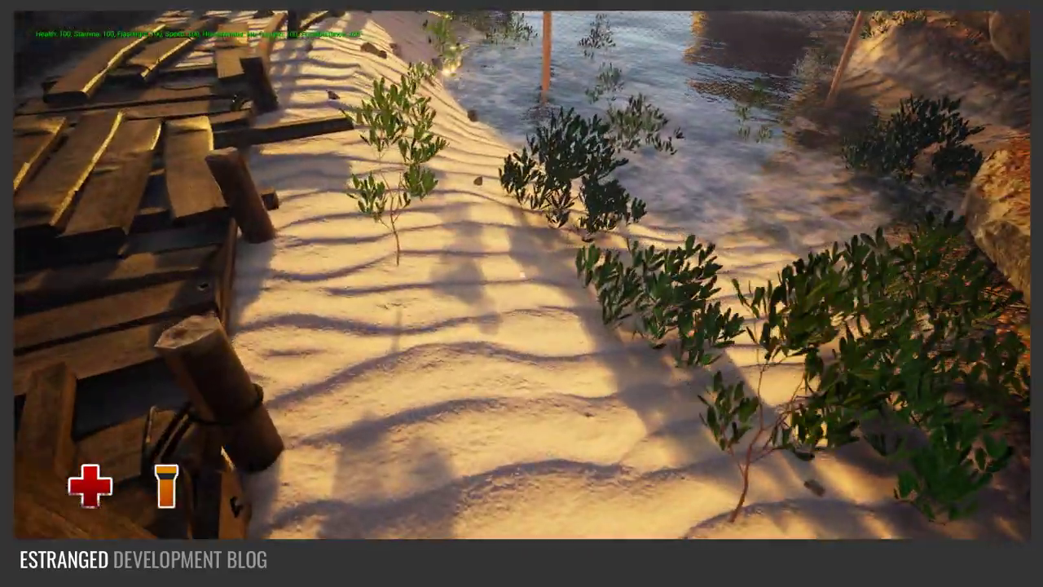
{"action": "key", "text": "w"}
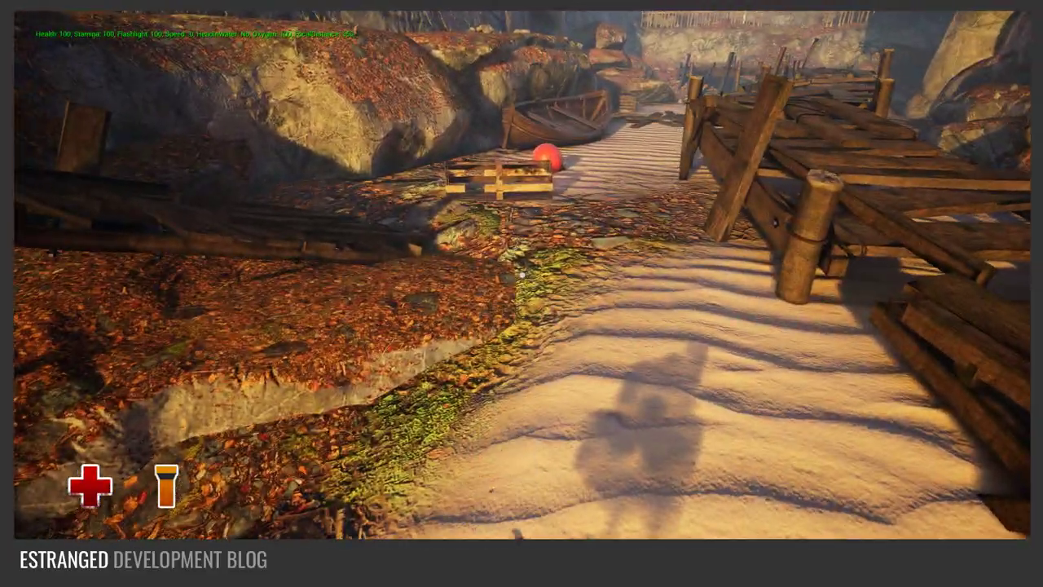
{"action": "key", "text": "w"}
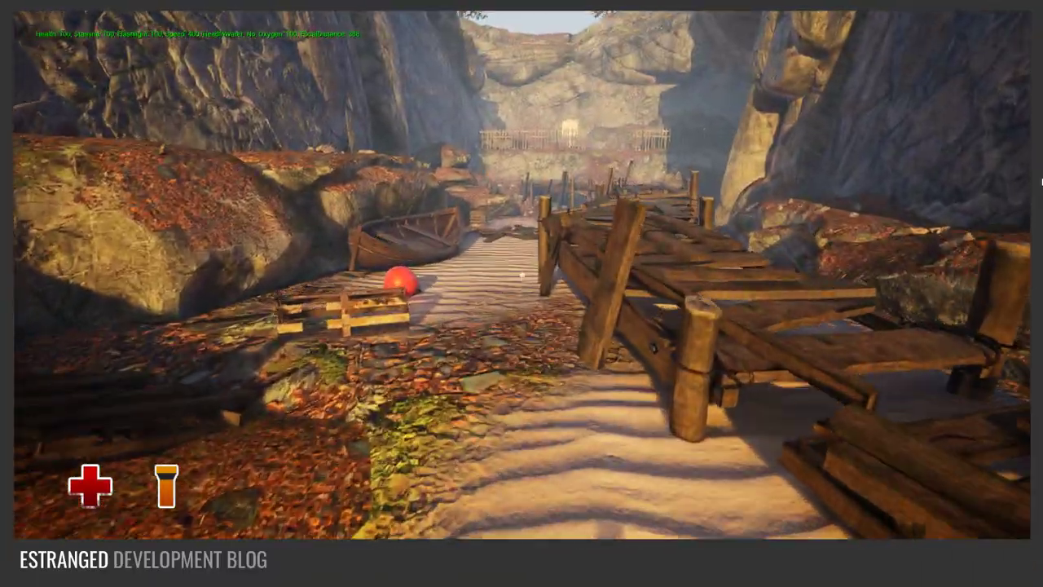
{"action": "key", "text": "w"}
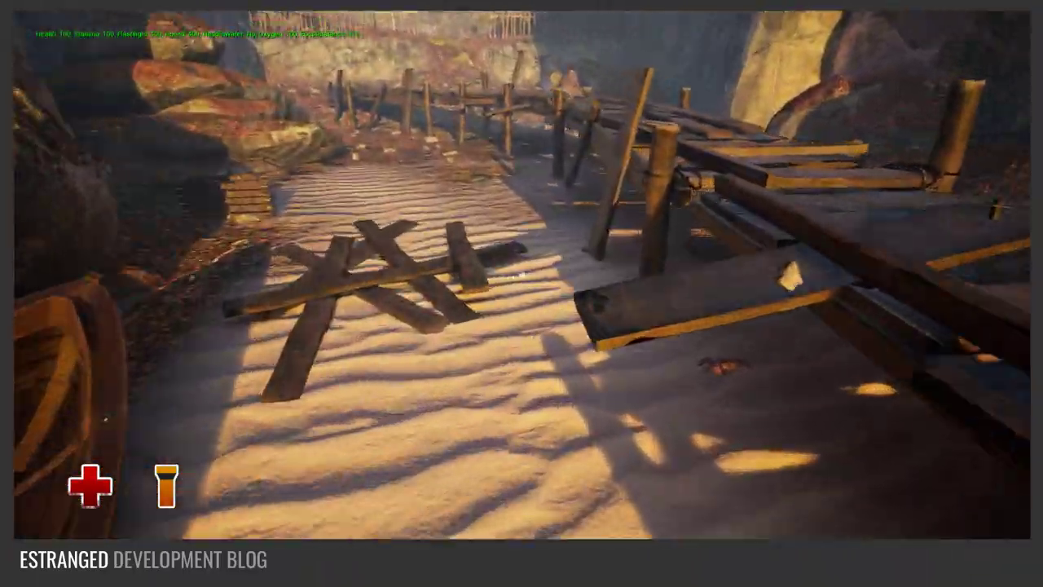
{"action": "key", "text": "a"}
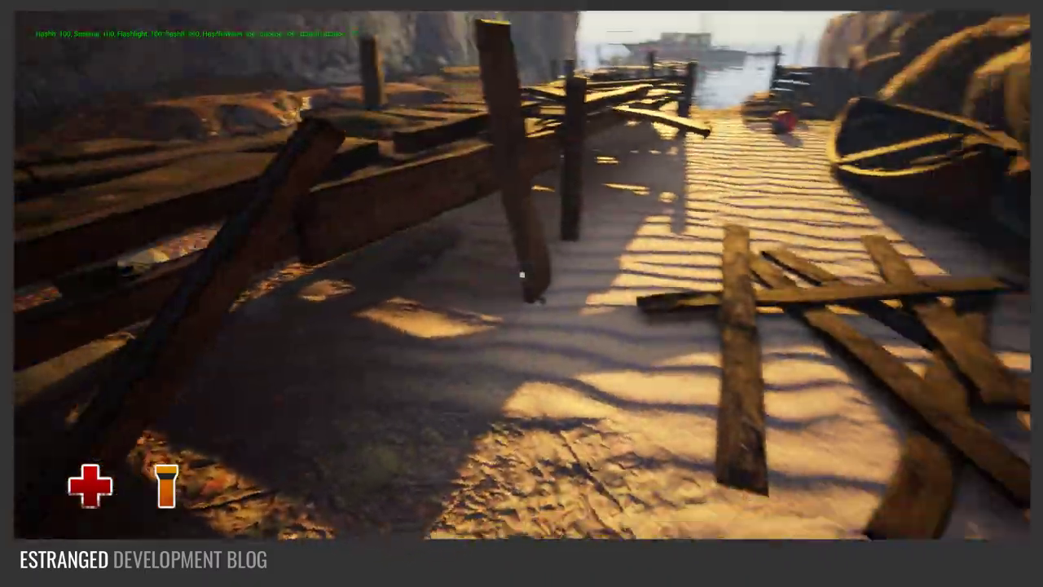
{"action": "key", "text": "s"}
{"action": "key", "text": "w"}
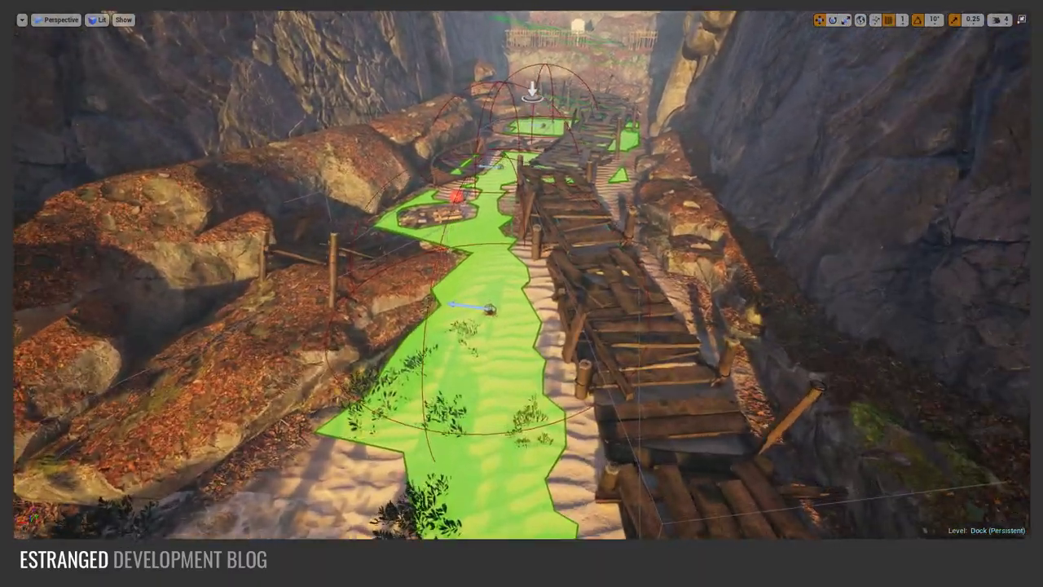
- Restore the editor layout from full screen and select the nav mesh bounds volume to inspect its coverage
{"action": "right_click_drag", "start_coordinate": [585, 299], "coordinate": [634, 295]}
{"action": "key", "text": "F11"}
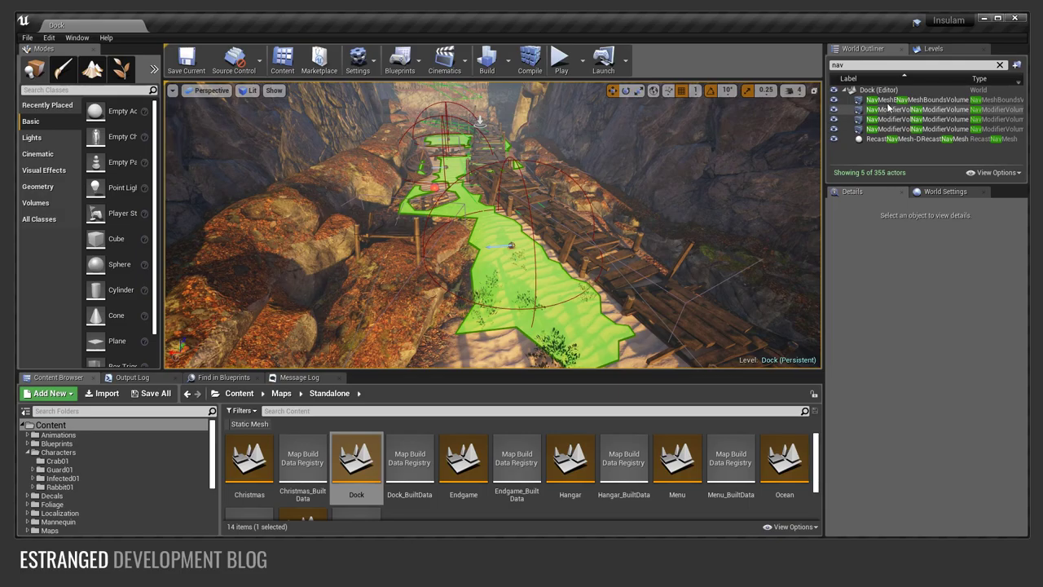
{"action": "left_click", "coordinate": [890, 101]}
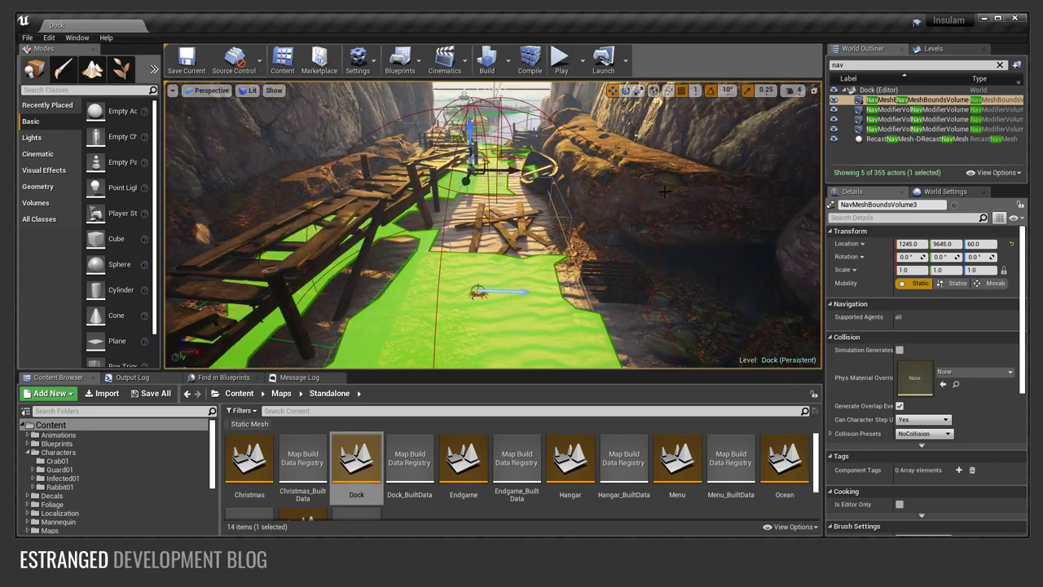
- Select the first nav modifier volume and examine where it sits relative to the green walkable area
{"action": "left_click", "coordinate": [920, 109]}
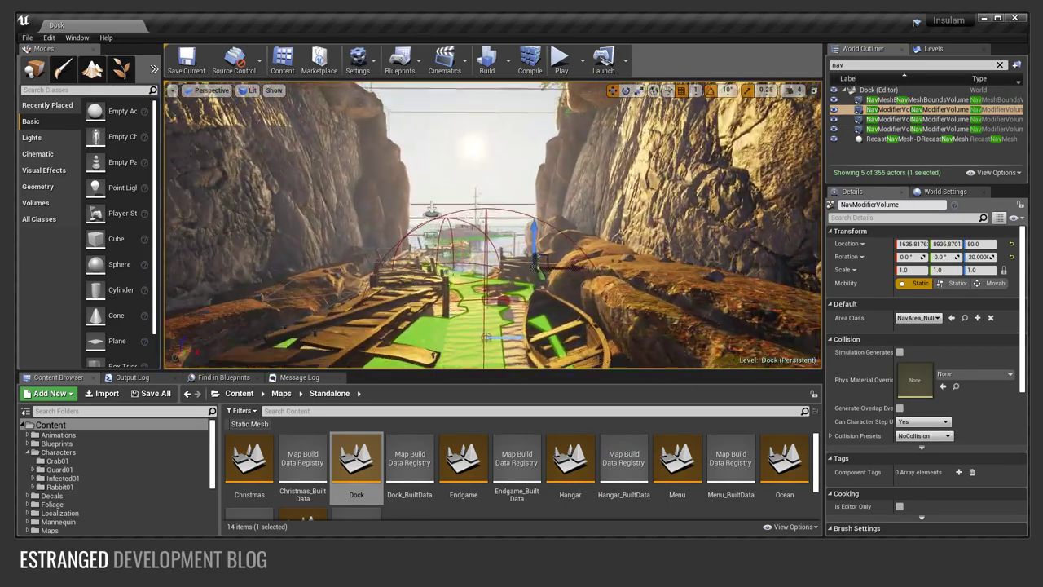
{"action": "right_click_drag", "start_coordinate": [493, 224], "coordinate": [526, 249]}
{"action": "key", "text": "w"}
{"action": "key", "text": "s"}
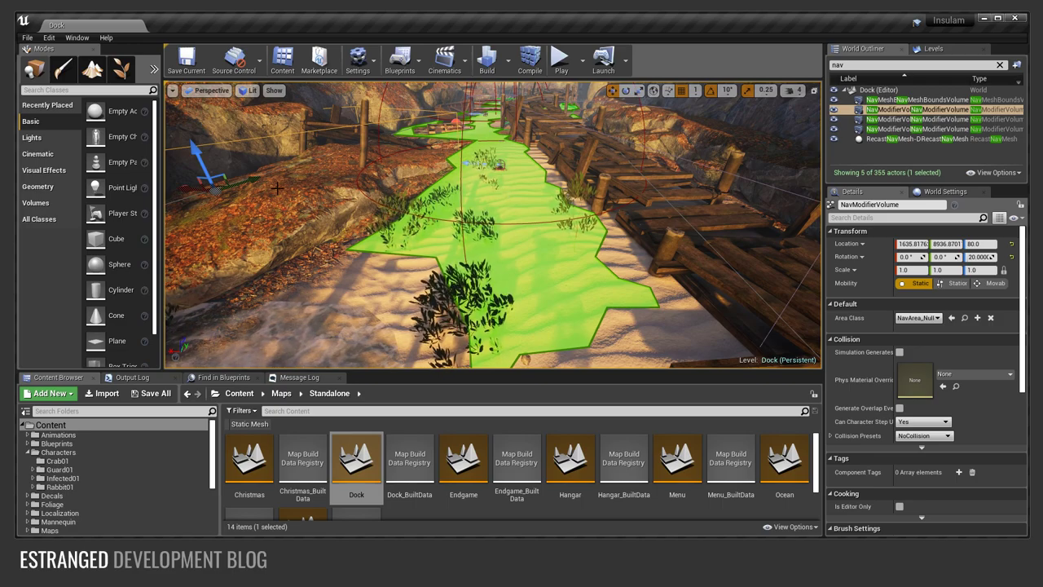
- Inspect the beach and rocks in Player Collision view, and return the viewport to Lit view
{"action": "key", "text": "w"}
{"action": "right_click_drag", "start_coordinate": [554, 192], "coordinate": [311, 119]}
{"action": "left_click", "coordinate": [247, 91]}
{"action": "left_click", "coordinate": [242, 184]}
{"action": "right_click_drag", "start_coordinate": [558, 290], "coordinate": [583, 286]}
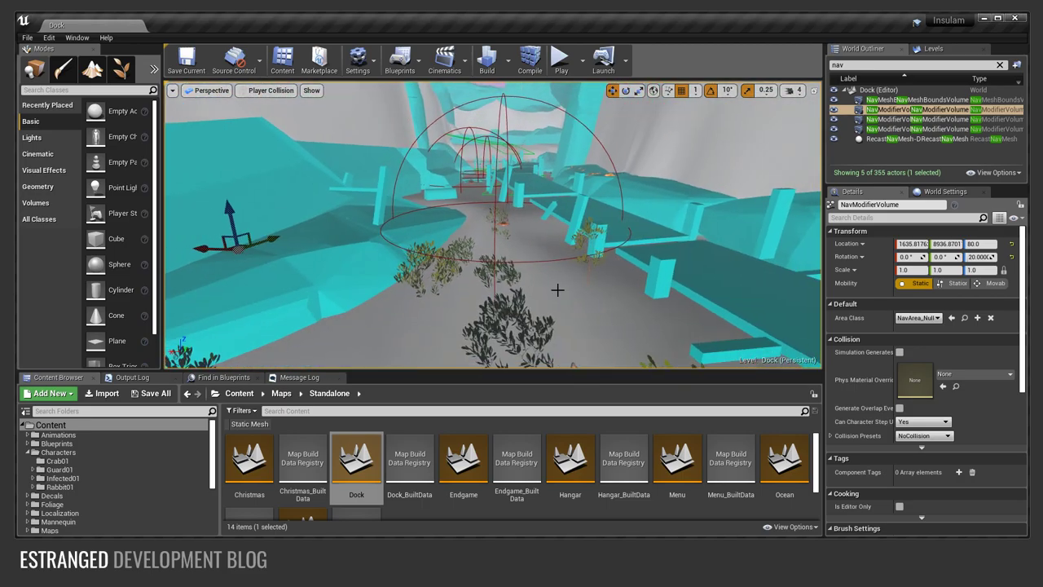
{"action": "left_click", "coordinate": [271, 91]}
{"action": "left_click", "coordinate": [266, 109]}
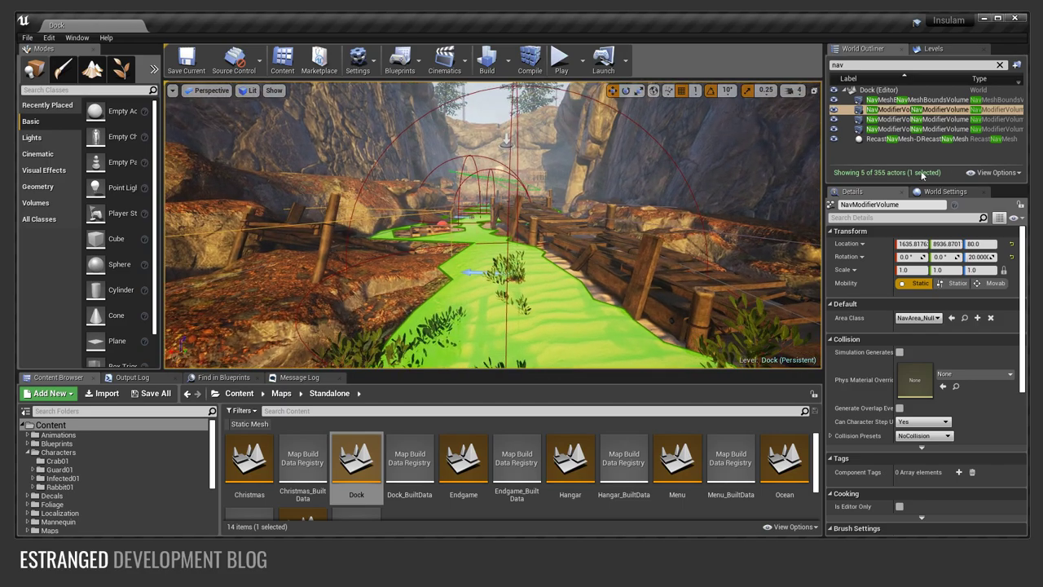
- Examine the placement and Area Class of the nav modifier volumes over the dock, the rocks and the crossed planks
{"action": "double_click", "coordinate": [913, 119]}
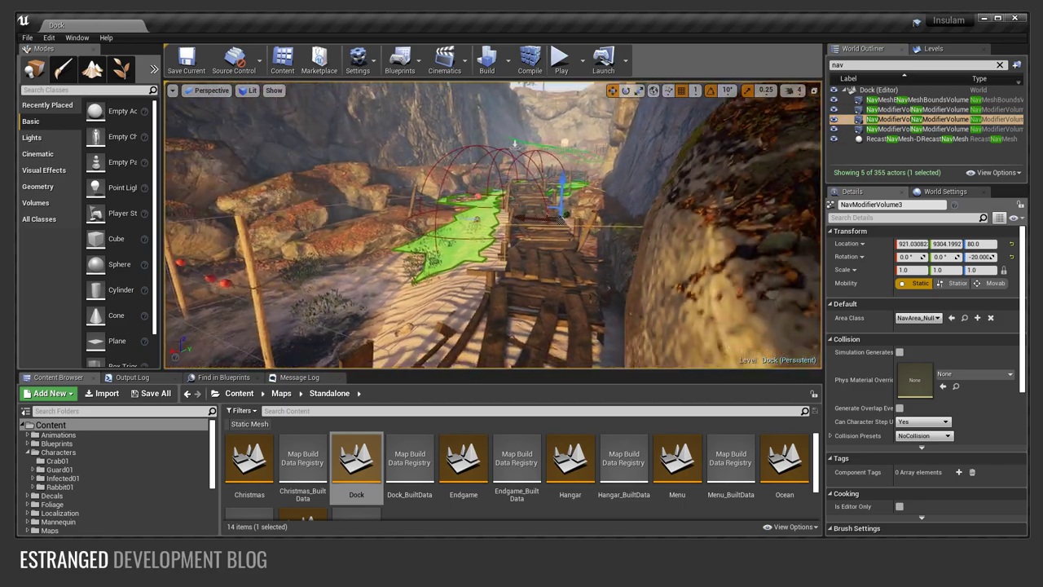
{"action": "right_click_drag", "start_coordinate": [554, 244], "coordinate": [607, 232]}
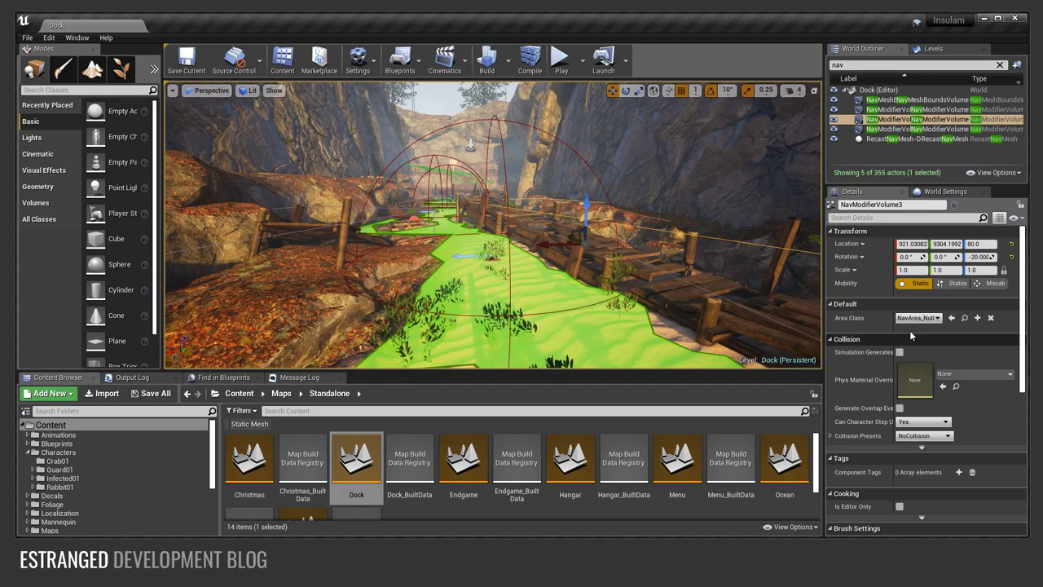
{"action": "left_click", "coordinate": [917, 318]}
{"action": "left_click", "coordinate": [870, 318]}
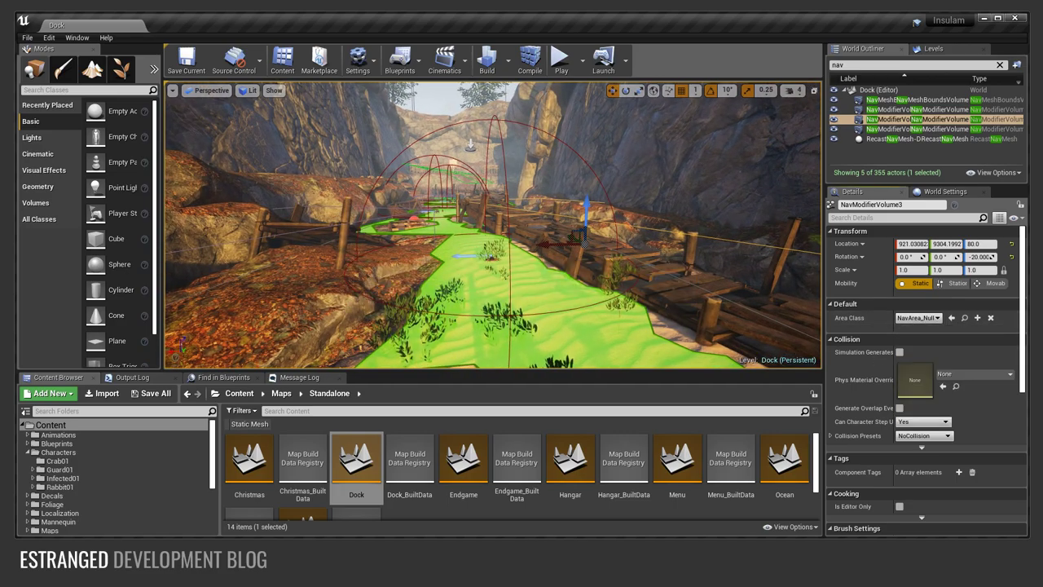
{"action": "right_click_drag", "start_coordinate": [717, 249], "coordinate": [693, 249]}
{"action": "left_click", "coordinate": [894, 110]}
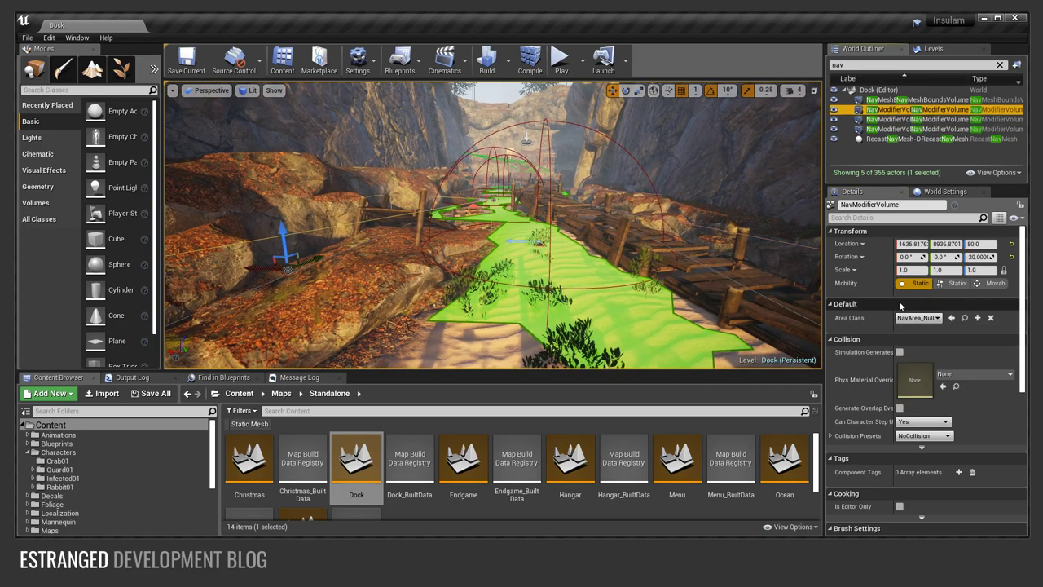
{"action": "double_click", "coordinate": [912, 129]}
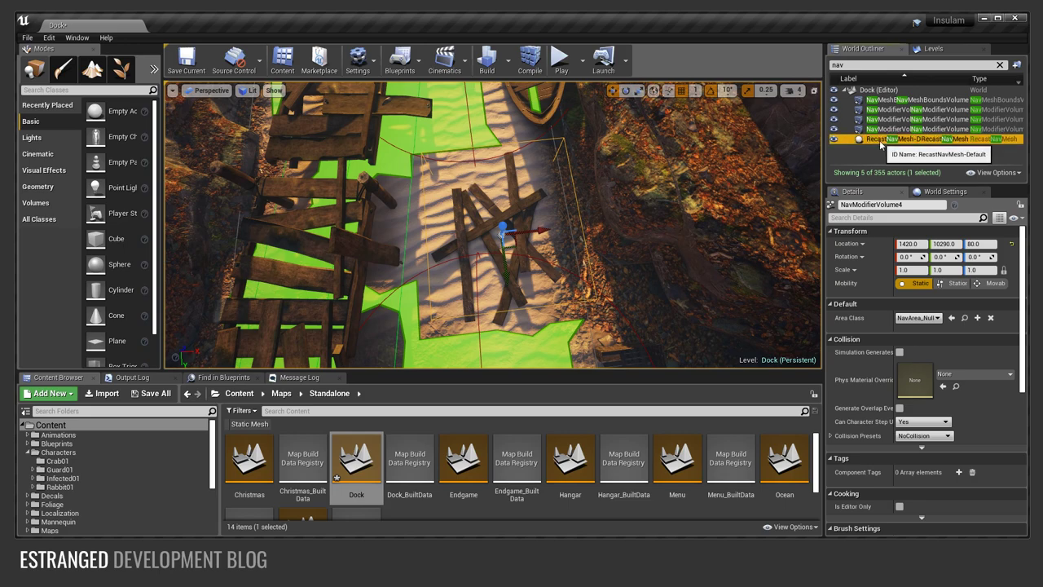
- Select RecastNavMesh-Default and review its Generation settings against the nav mesh covering the dock and beach
{"action": "left_click", "coordinate": [892, 139]}
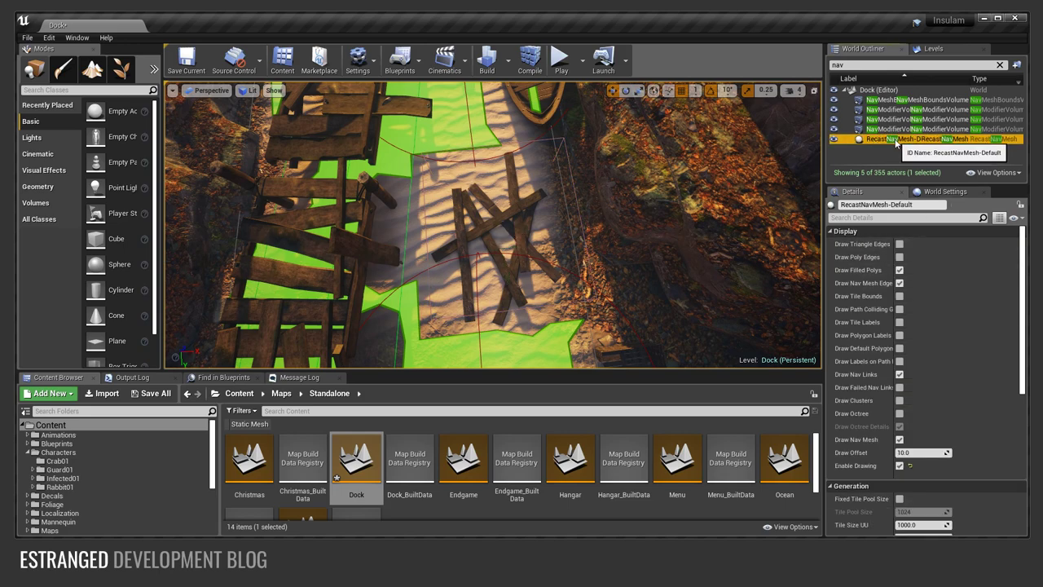
{"action": "scroll", "coordinate": [966, 313], "scroll_direction": "down", "scroll_amount": 5}
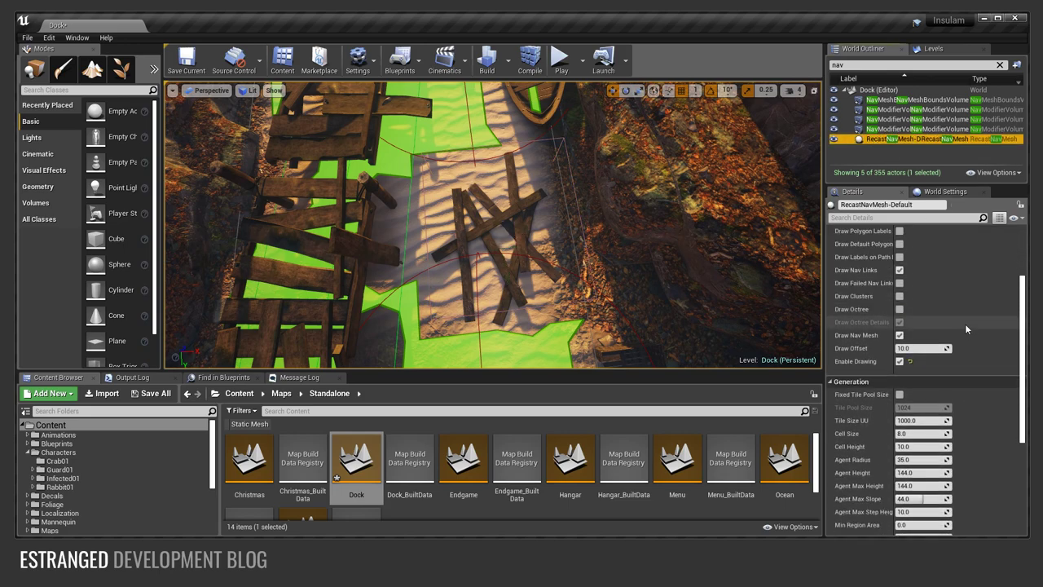
{"action": "scroll", "coordinate": [963, 327], "scroll_direction": "down", "scroll_amount": 1}
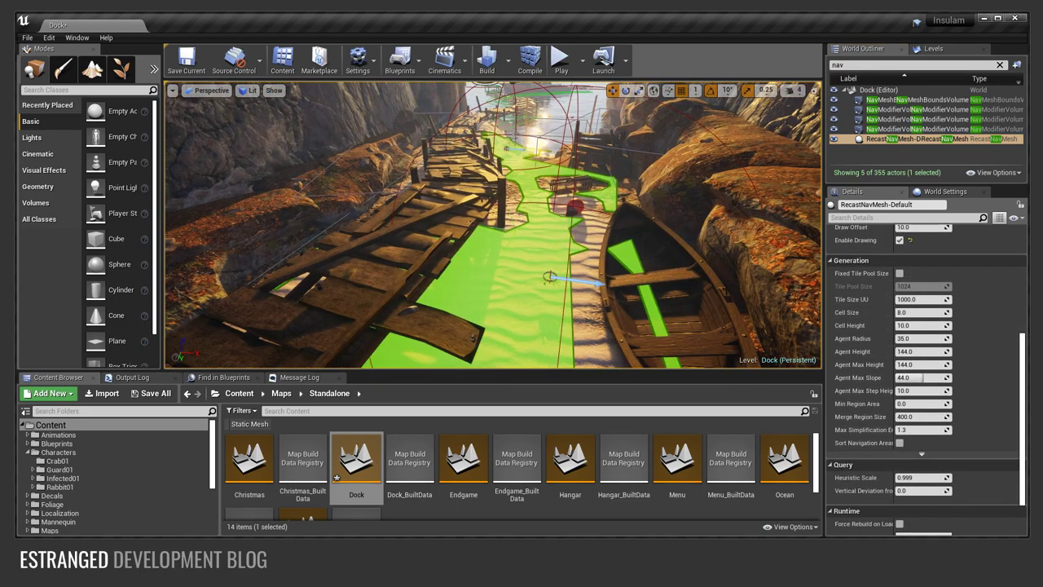
{"action": "right_click_drag", "start_coordinate": [493, 225], "coordinate": [526, 318]}
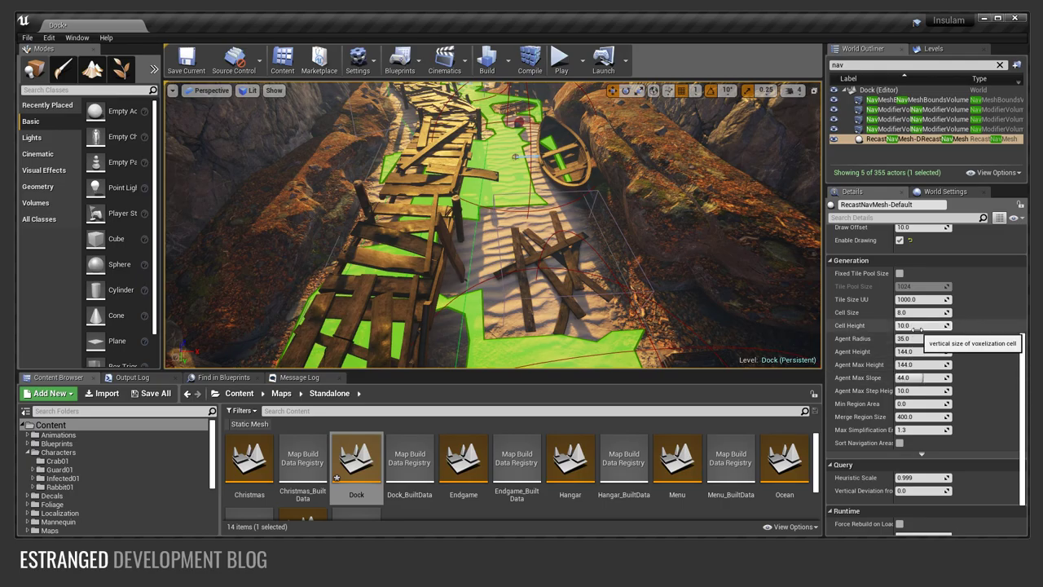
{"action": "right_click_drag", "start_coordinate": [652, 269], "coordinate": [297, 229]}
{"action": "right_click_drag", "start_coordinate": [477, 214], "coordinate": [478, 216]}
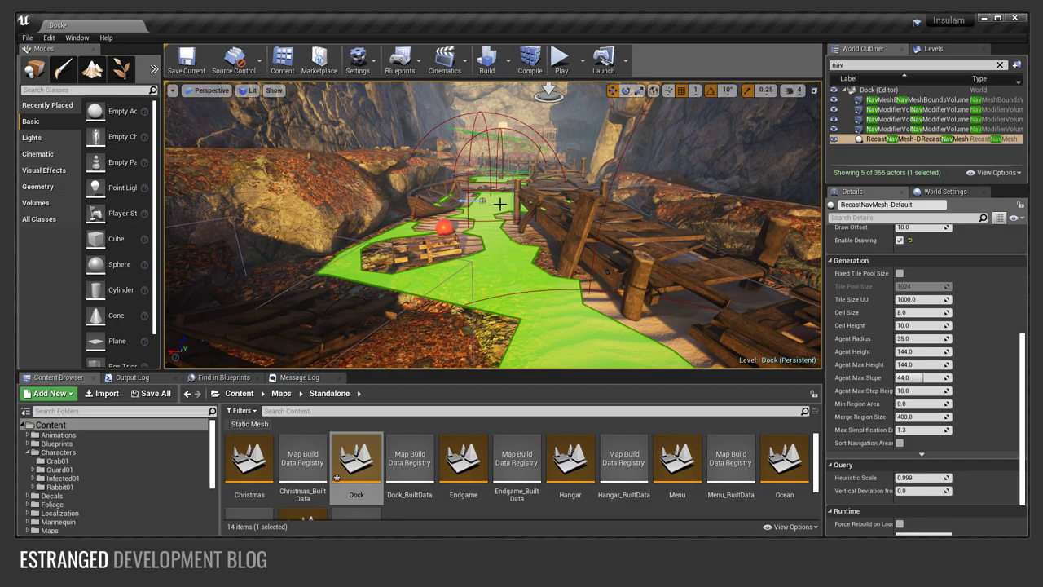
{"action": "right_click_drag", "start_coordinate": [504, 212], "coordinate": [497, 216]}
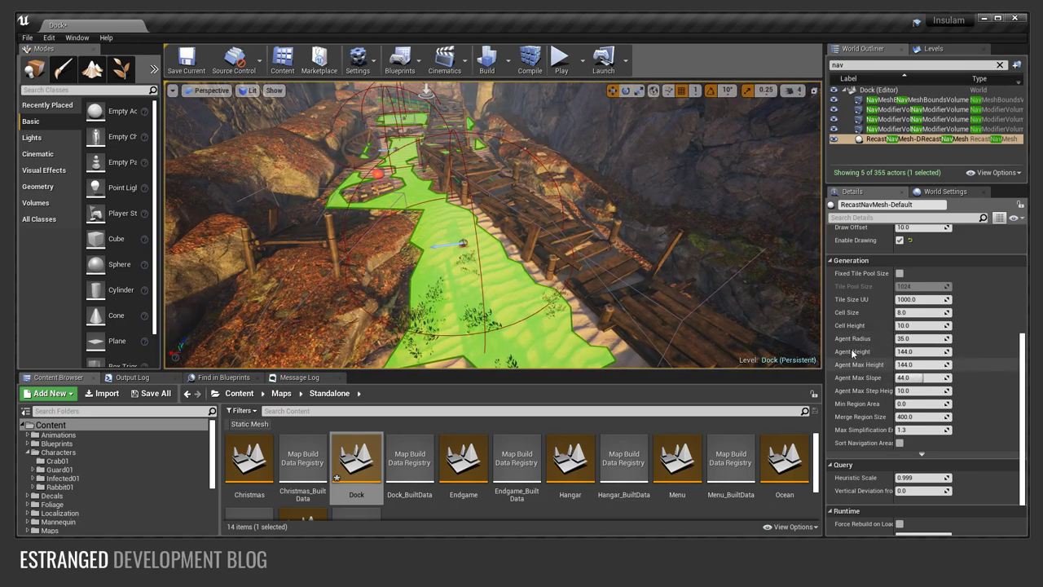
{"action": "right_click_drag", "start_coordinate": [646, 231], "coordinate": [583, 218]}
- Open the BP_Crab01 blueprint from the Crab01 character folder and view the crab model in its viewport
{"action": "left_click", "coordinate": [58, 460]}
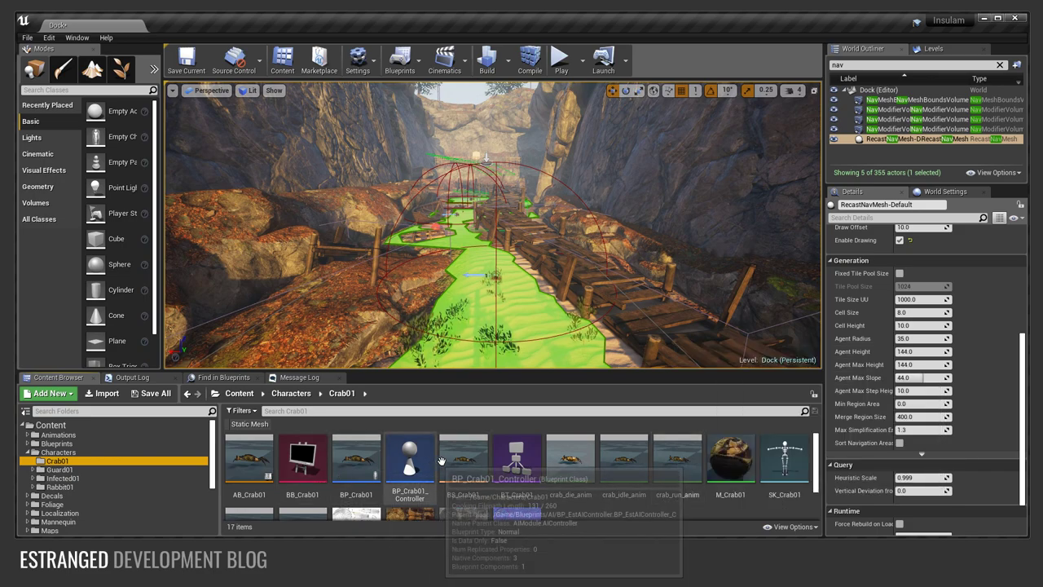
{"action": "double_click", "coordinate": [356, 470]}
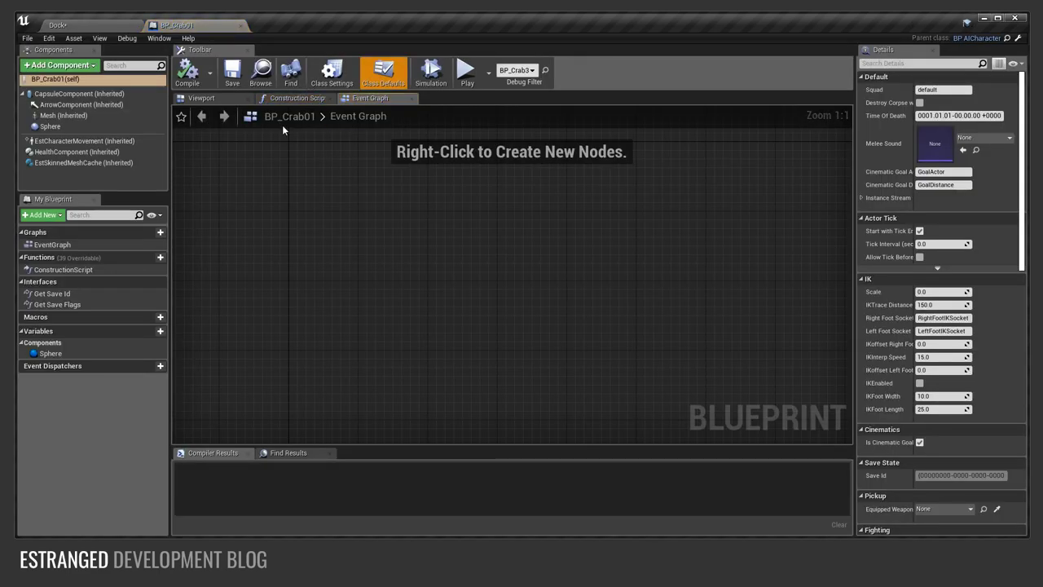
{"action": "key", "text": "w"}
{"action": "right_click_drag", "start_coordinate": [512, 274], "coordinate": [603, 278]}
{"action": "key", "text": "w"}
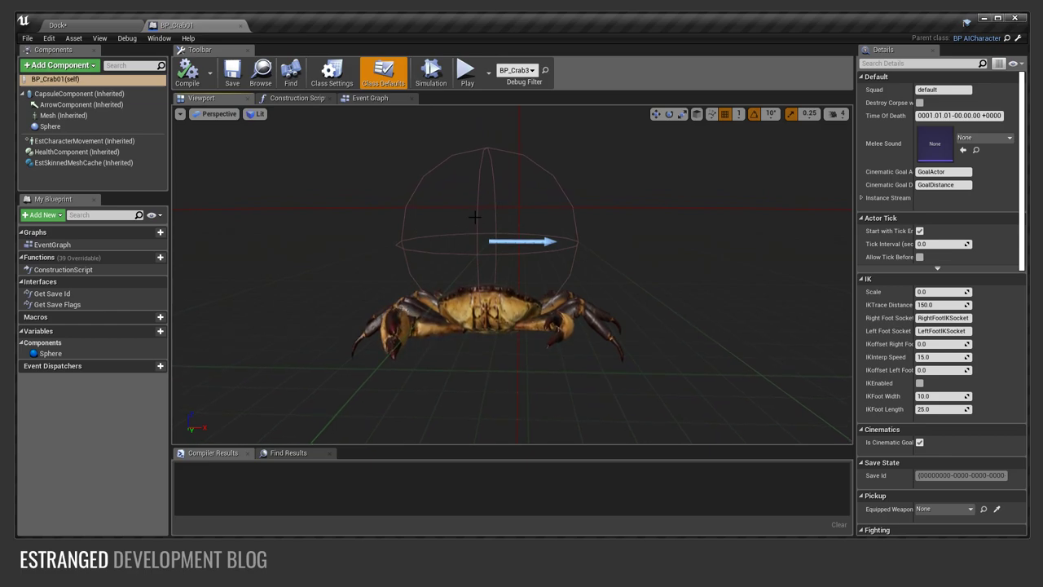
{"action": "key", "text": "d"}
{"action": "right_click_drag", "start_coordinate": [528, 250], "coordinate": [557, 263]}
{"action": "key", "text": "a"}
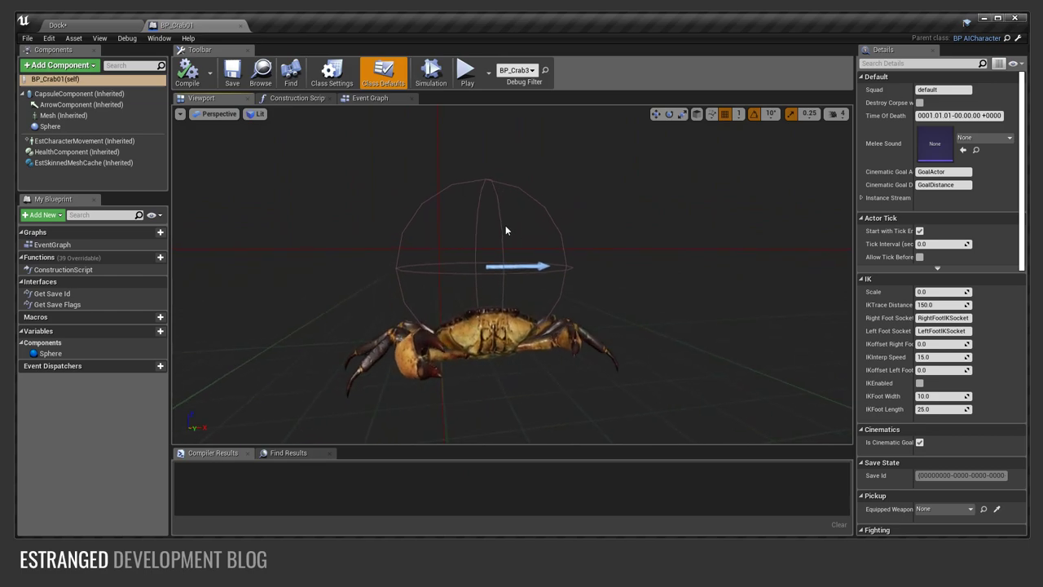
- Review the settings of BP_Crab01's capsule and EstCharacterMovement components, including the walking and rotation sections, and close the blueprint
{"action": "left_click", "coordinate": [503, 224]}
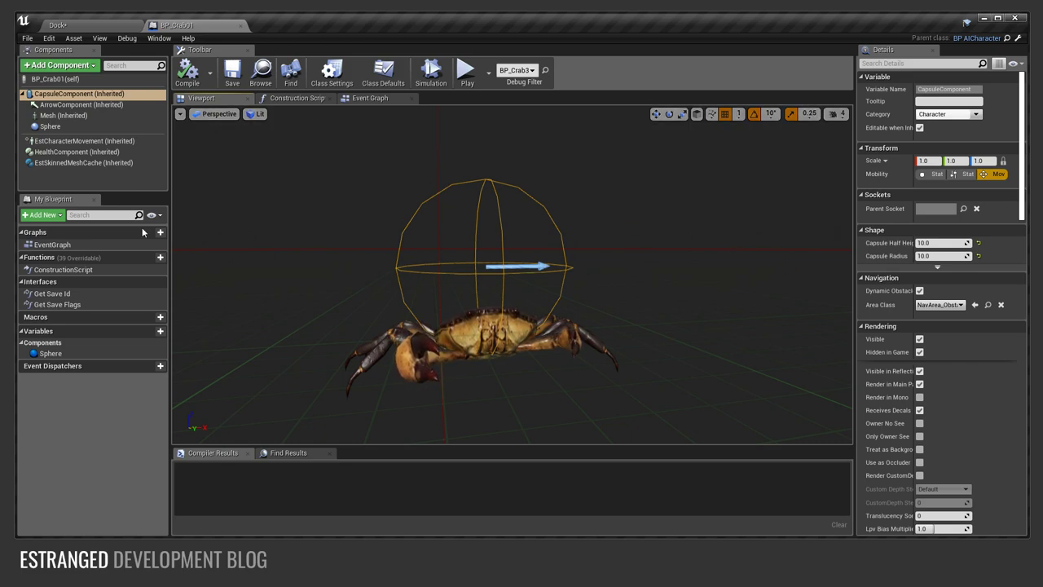
{"action": "left_click", "coordinate": [85, 141]}
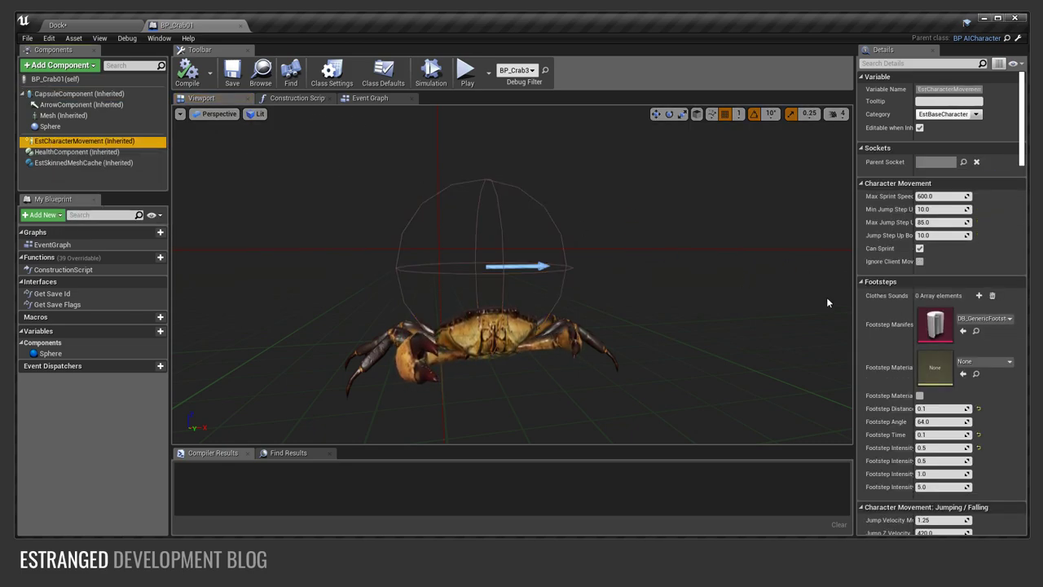
{"action": "scroll", "coordinate": [881, 243], "scroll_direction": "down", "scroll_amount": 3}
{"action": "scroll", "coordinate": [882, 243], "scroll_direction": "down", "scroll_amount": 1}
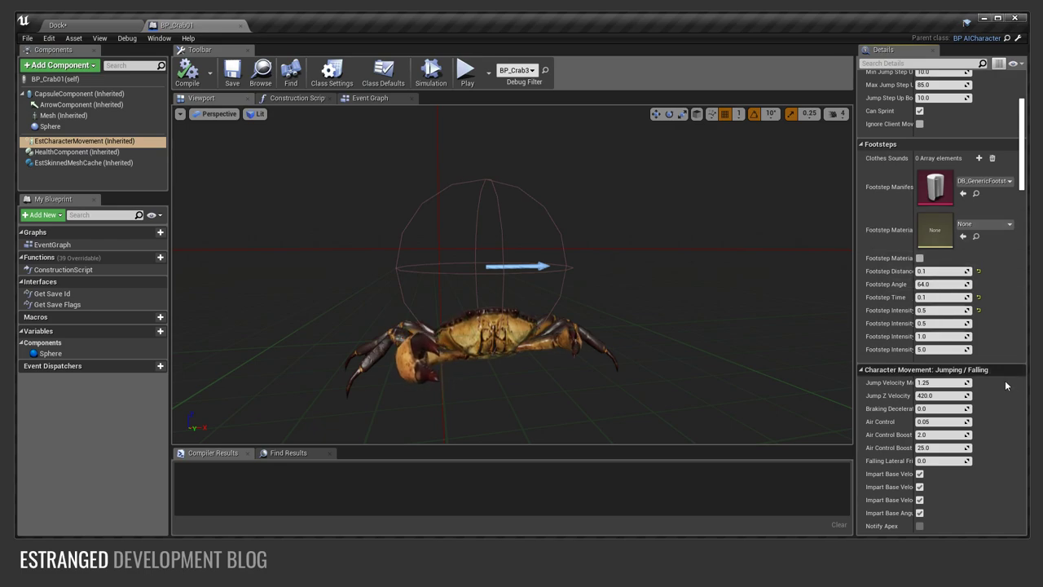
{"action": "scroll", "coordinate": [1002, 397], "scroll_direction": "down", "scroll_amount": 5}
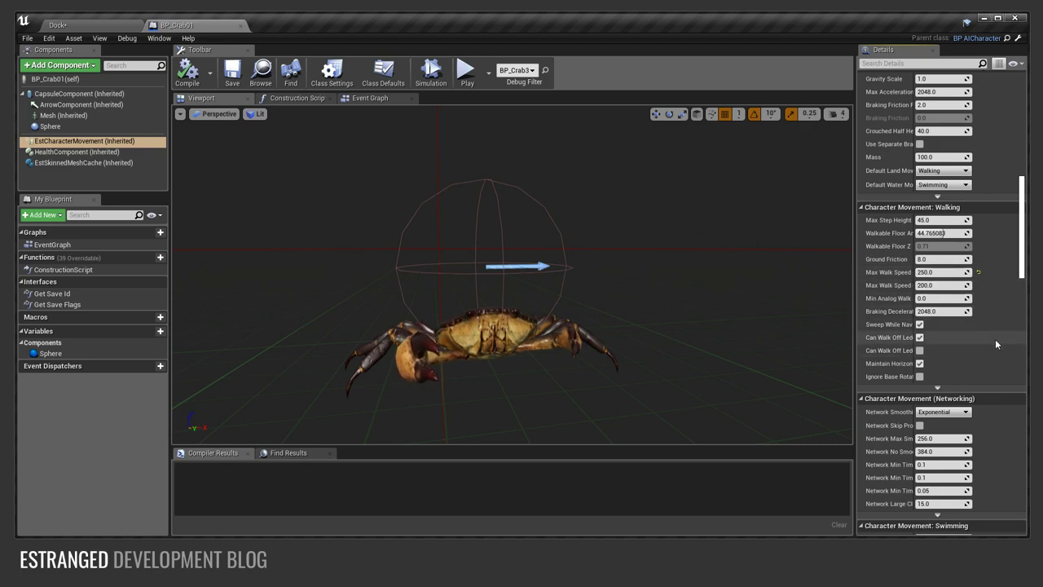
{"action": "scroll", "coordinate": [997, 331], "scroll_direction": "down", "scroll_amount": 15}
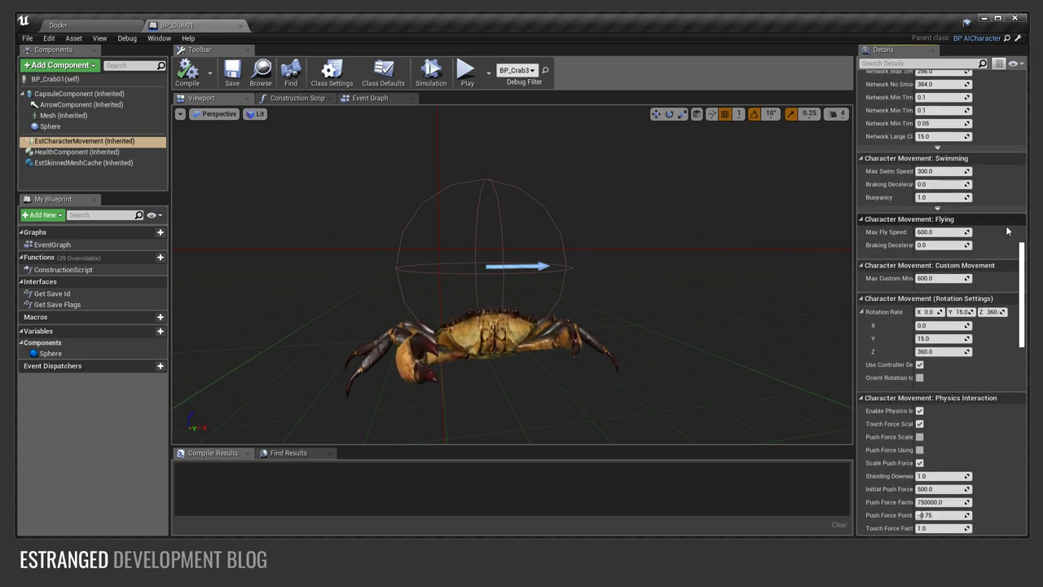
{"action": "right_click_drag", "start_coordinate": [1008, 99], "coordinate": [990, 326]}
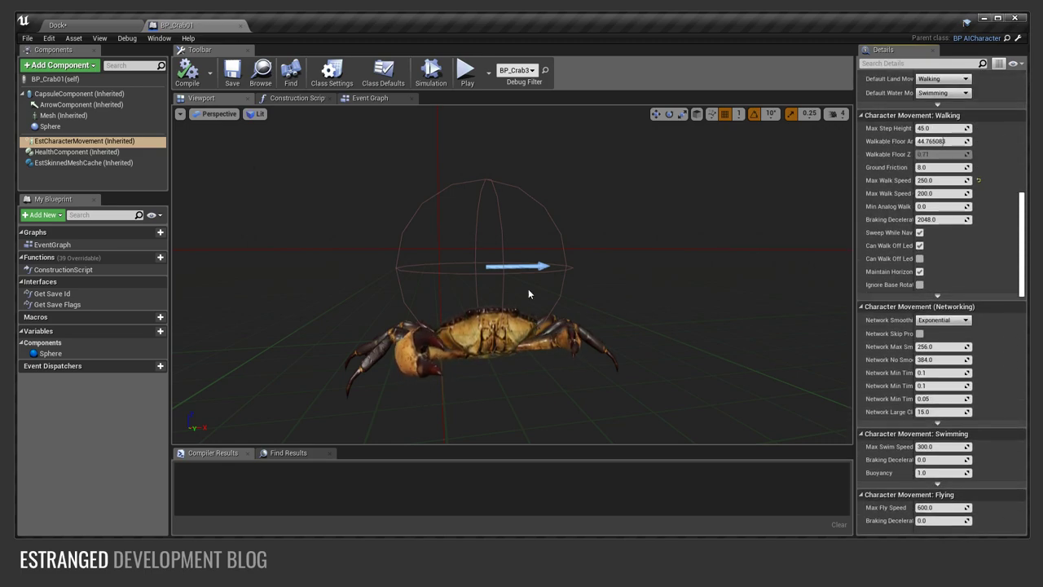
{"action": "middle_click", "coordinate": [185, 26]}
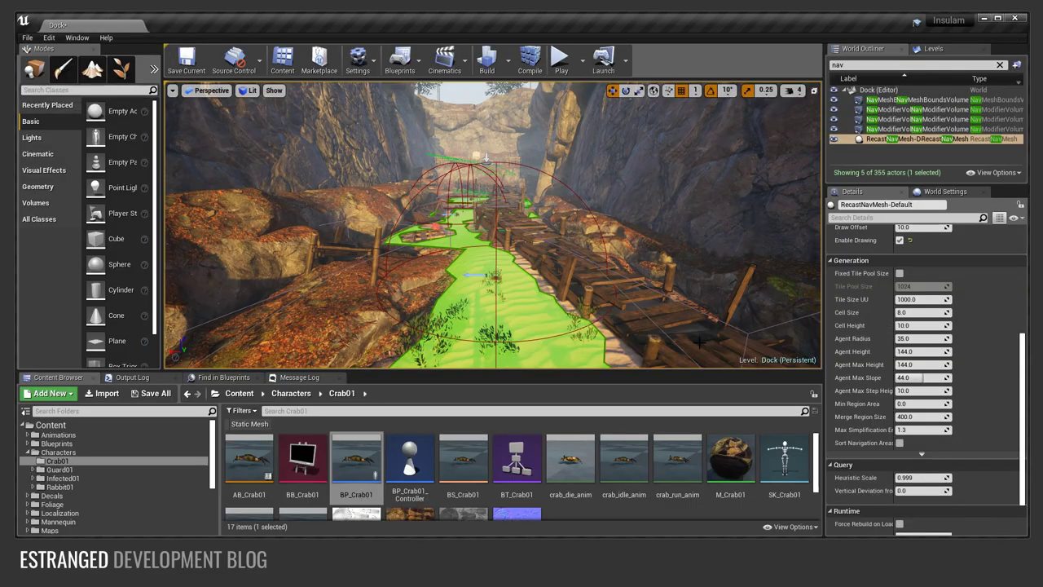
- Open BP_Crab01_Controller to check its SearchRadius blackboard value, and compare it with the nav mesh around the crabs in the Dock level
{"action": "double_click", "coordinate": [418, 479]}
{"action": "right_click_drag", "start_coordinate": [484, 270], "coordinate": [595, 131]}
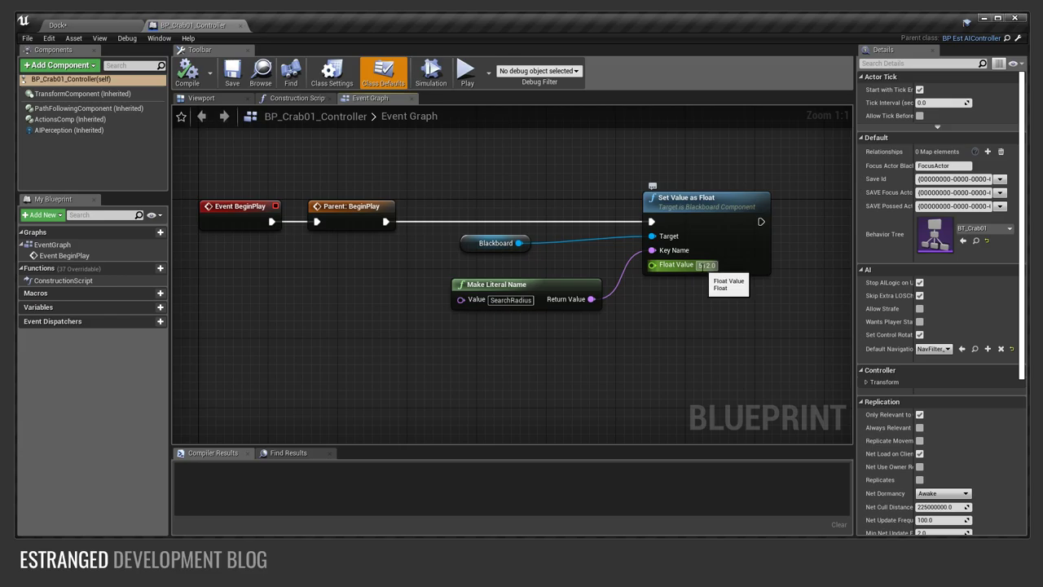
{"action": "left_click", "coordinate": [703, 265]}
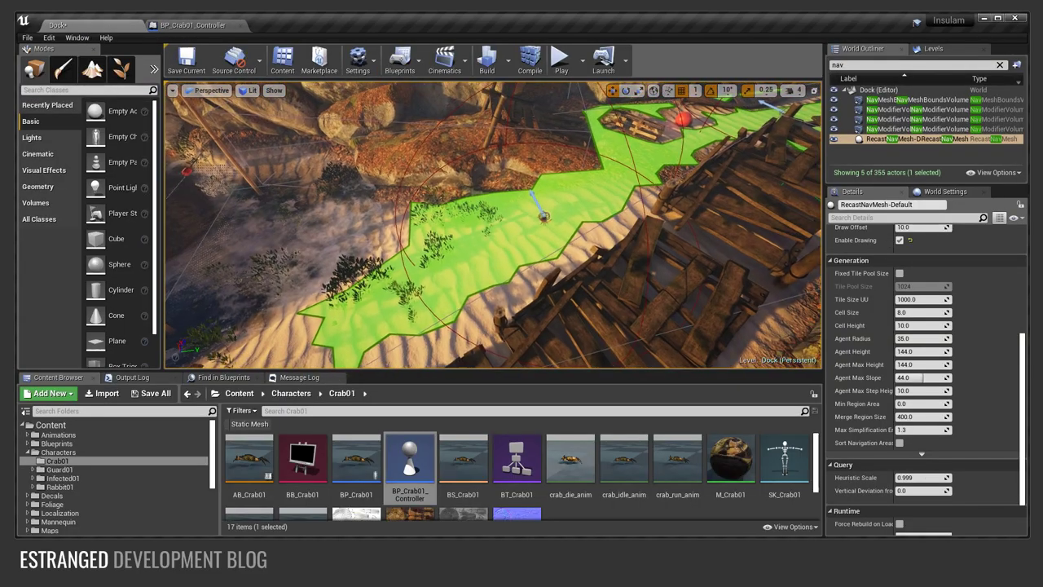
{"action": "right_click_drag", "start_coordinate": [533, 195], "coordinate": [611, 196]}
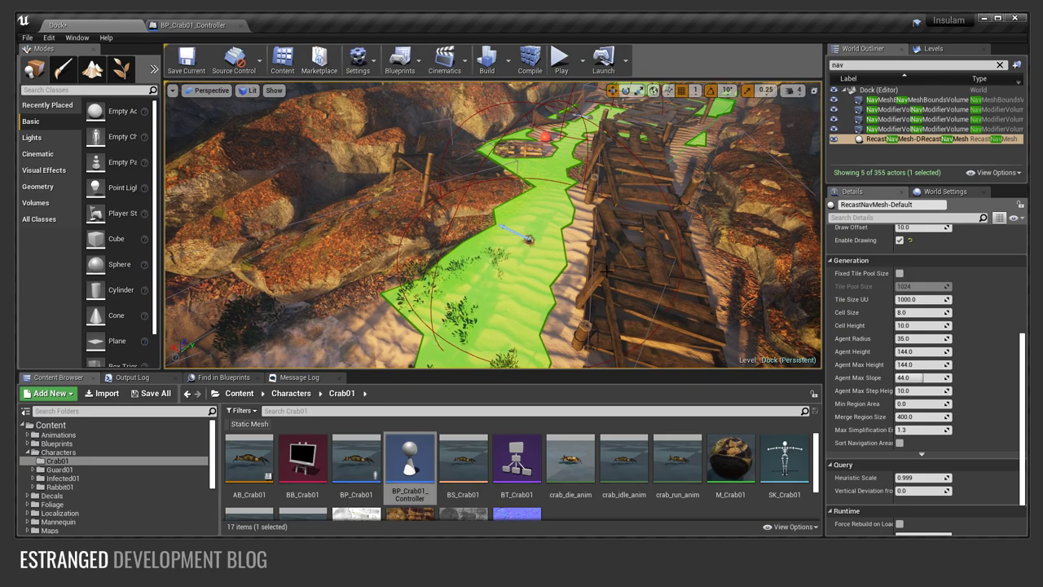
{"action": "key", "text": "w"}
{"action": "mouse_move", "coordinate": [504, 238]}
{"action": "right_mouse_down"}
{"action": "mouse_move", "coordinate": [562, 192]}
{"action": "mouse_move", "coordinate": [546, 200]}
{"action": "mouse_move", "coordinate": [628, 252]}
{"action": "mouse_move", "coordinate": [504, 238]}
{"action": "right_mouse_up"}
- Reopen BP_Crab01, view its Sphere component in the viewport, and check the Collision Presets options, keeping Trigger
{"action": "double_click", "coordinate": [367, 450]}
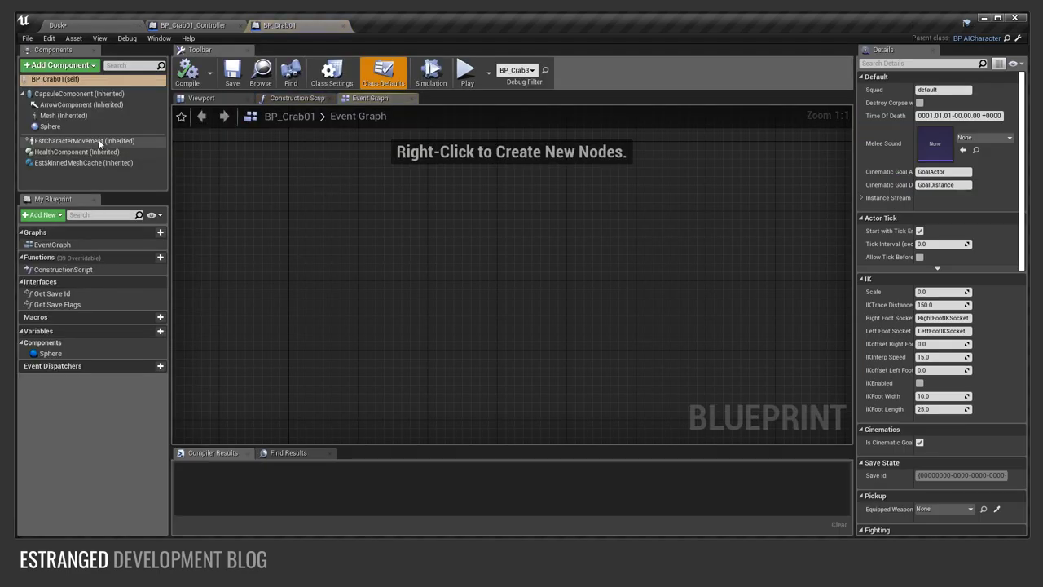
{"action": "left_click", "coordinate": [63, 129]}
{"action": "left_click", "coordinate": [218, 98]}
{"action": "key", "text": "s"}
{"action": "right_click_drag", "start_coordinate": [505, 258], "coordinate": [505, 258]}
{"action": "scroll", "coordinate": [932, 414], "scroll_direction": "down", "scroll_amount": 5}
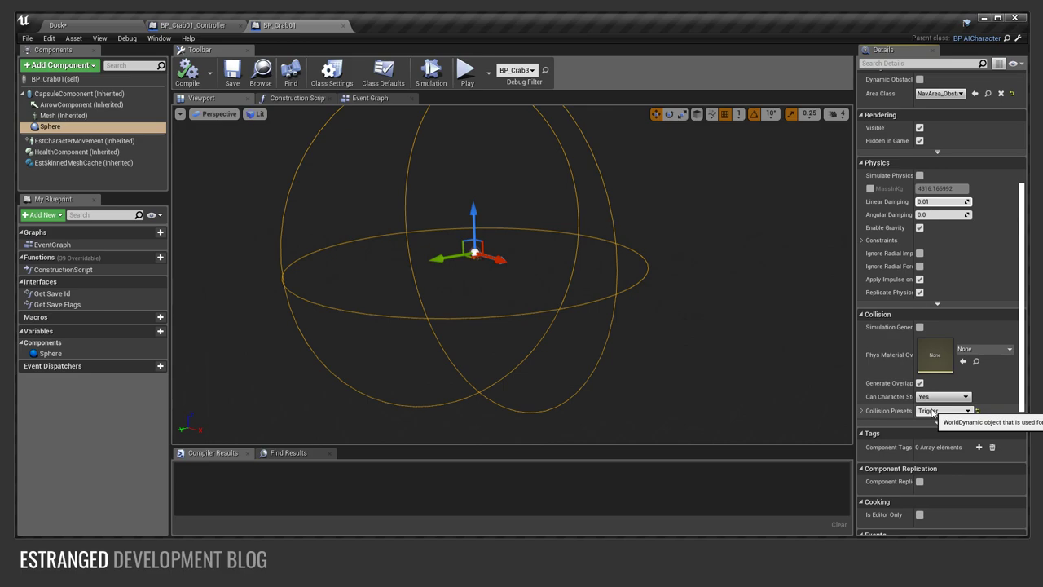
{"action": "left_click", "coordinate": [940, 410]}
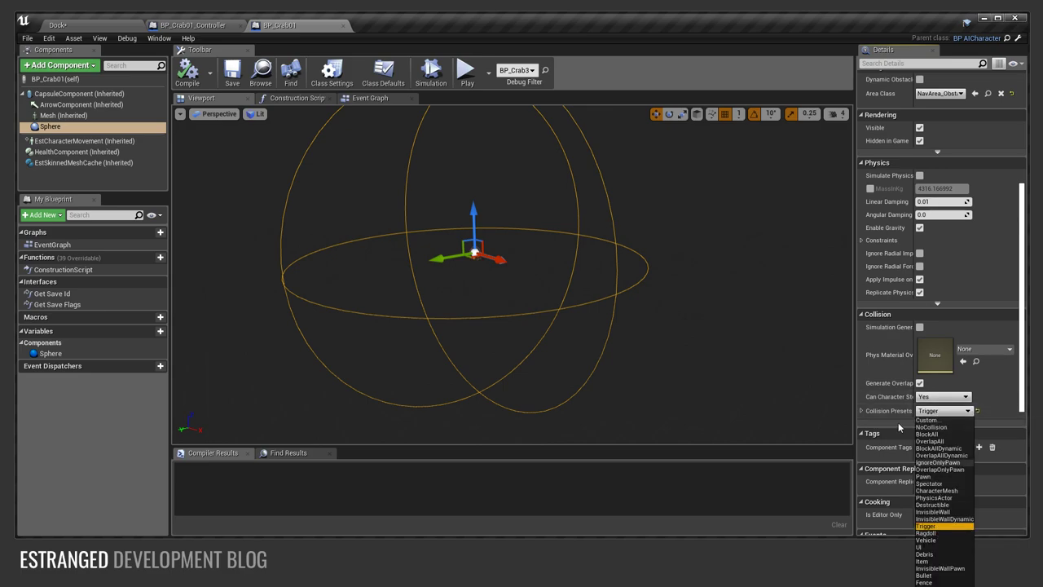
{"action": "left_click", "coordinate": [937, 526]}
- Return to the Dock level, play it briefly in the editor from beside the dock, and stop the session
{"action": "left_click", "coordinate": [98, 26]}
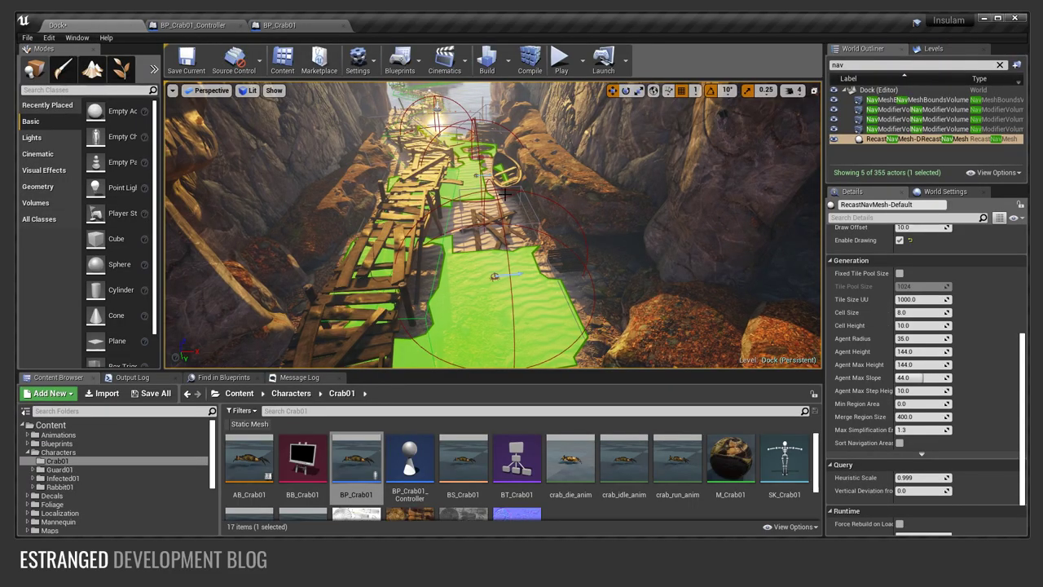
{"action": "right_click_drag", "start_coordinate": [343, 212], "coordinate": [355, 269]}
{"action": "right_click_drag", "start_coordinate": [594, 239], "coordinate": [594, 239]}
{"action": "key", "text": "alt+p"}
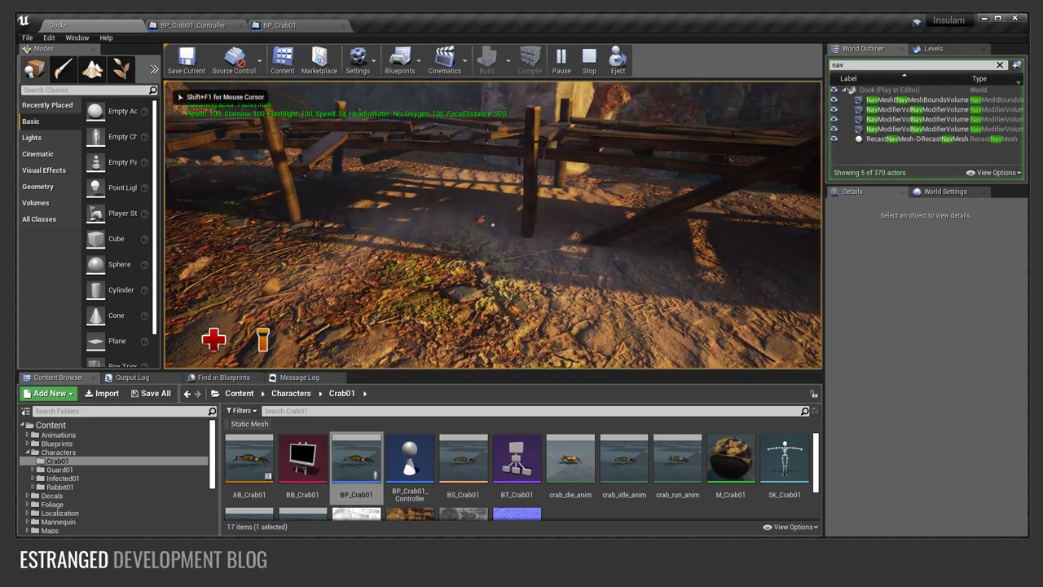
{"action": "key", "text": "Escape"}
{"action": "right_click_drag", "start_coordinate": [540, 183], "coordinate": [540, 183]}
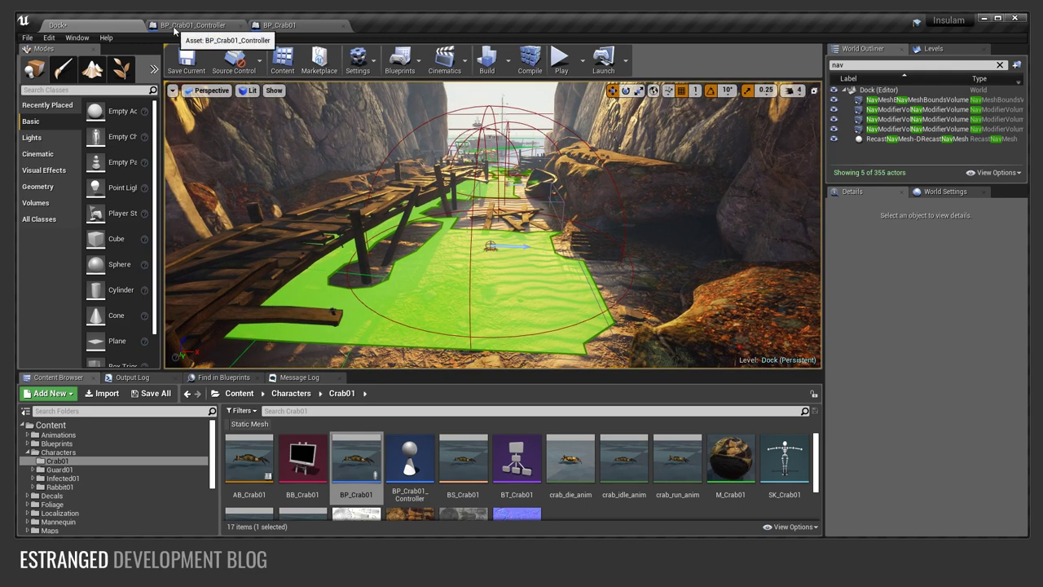
- Close both crab blueprint editors and open the BT_Crab01 behavior tree with all of its nodes in view
{"action": "middle_click", "coordinate": [222, 28]}
{"action": "middle_click", "coordinate": [216, 28]}
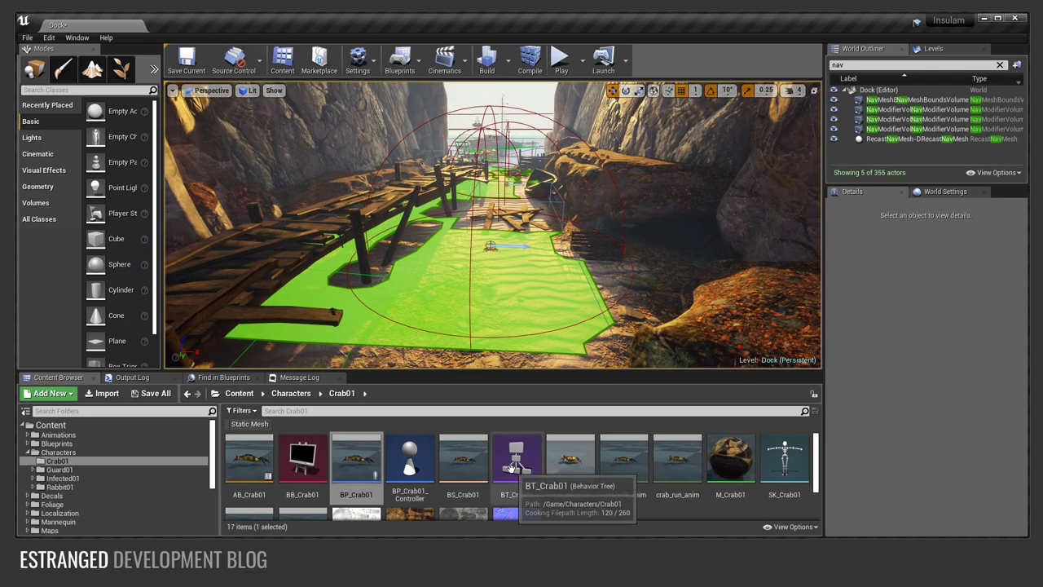
{"action": "double_click", "coordinate": [520, 470]}
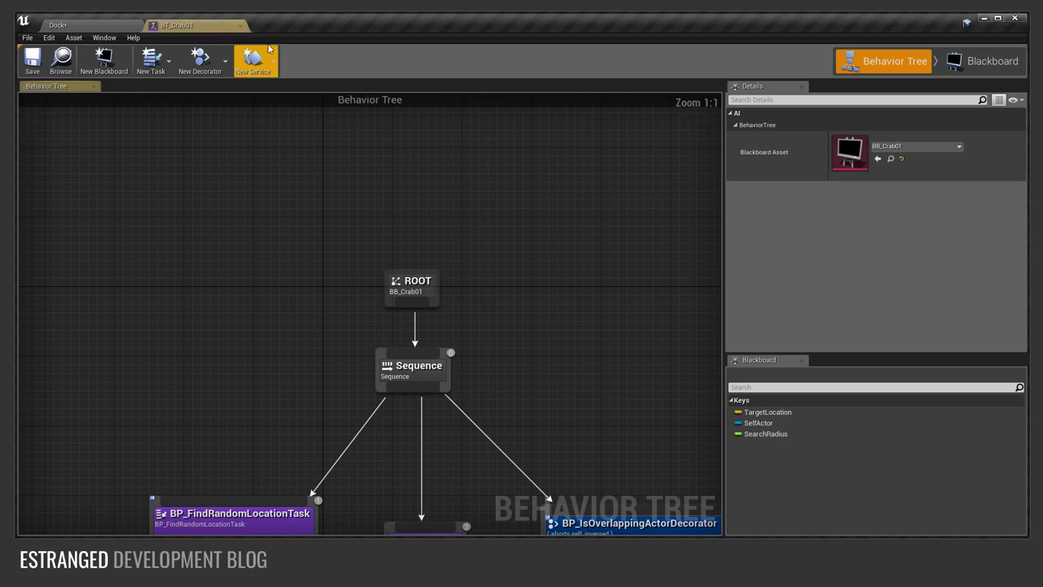
{"action": "right_click_drag", "start_coordinate": [432, 139], "coordinate": [368, 133]}
{"action": "scroll", "coordinate": [424, 194], "scroll_direction": "down", "scroll_amount": 1}
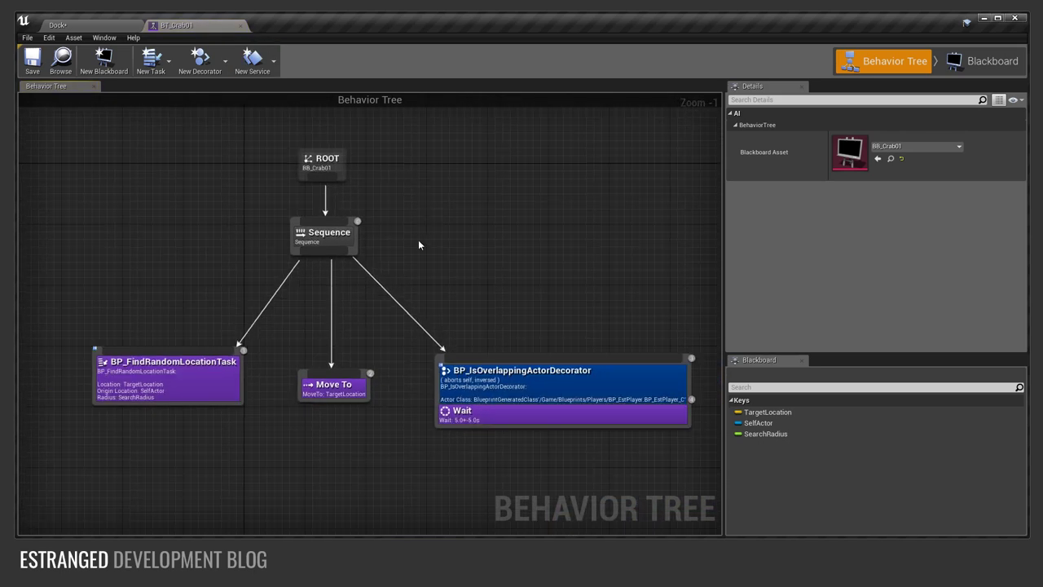
- Open BP_FindRandomLocationTask and trace its graph from Origin Location and Radius through GetRandomReachablePointInRadius to the Finish Execute nodes
{"action": "left_click", "coordinate": [196, 384]}
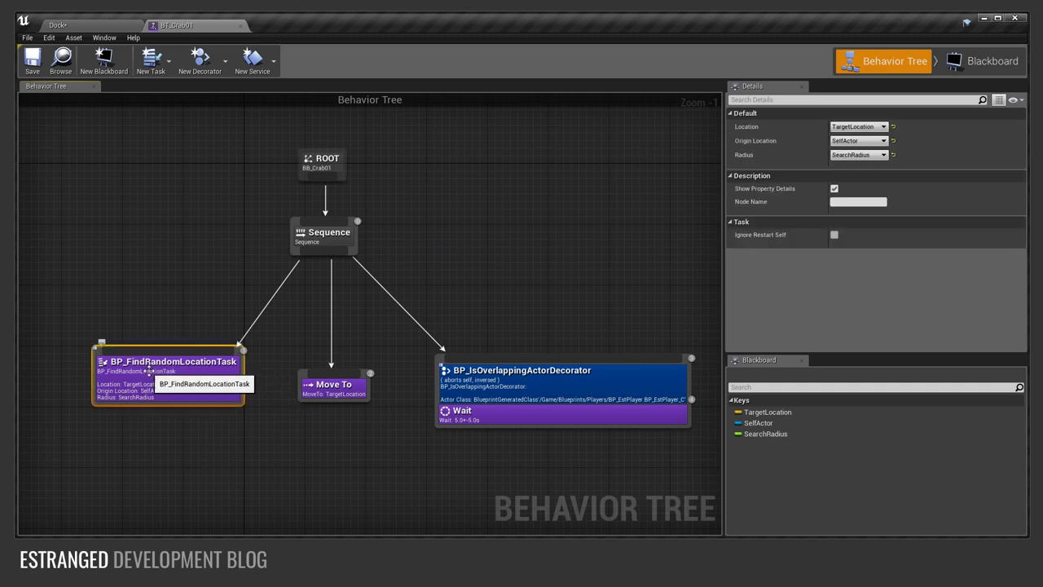
{"action": "double_click", "coordinate": [169, 376]}
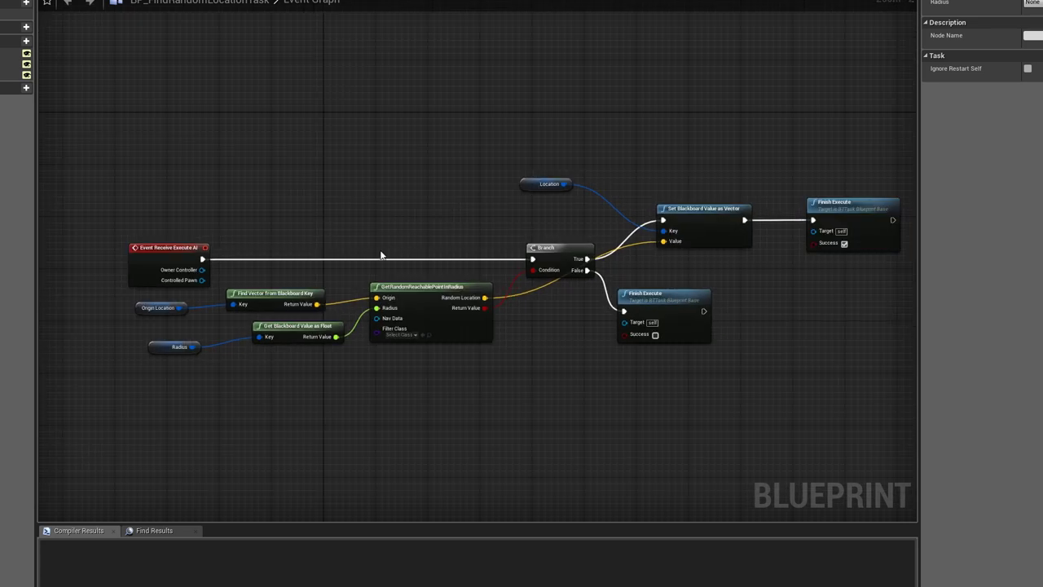
{"action": "scroll", "coordinate": [259, 269], "scroll_direction": "up", "scroll_amount": 2}
{"action": "left_click_drag", "start_coordinate": [111, 313], "coordinate": [248, 337]}
{"action": "left_click", "coordinate": [215, 345]}
{"action": "left_click_drag", "start_coordinate": [165, 357], "coordinate": [300, 397]}
{"action": "left_click", "coordinate": [300, 398]}
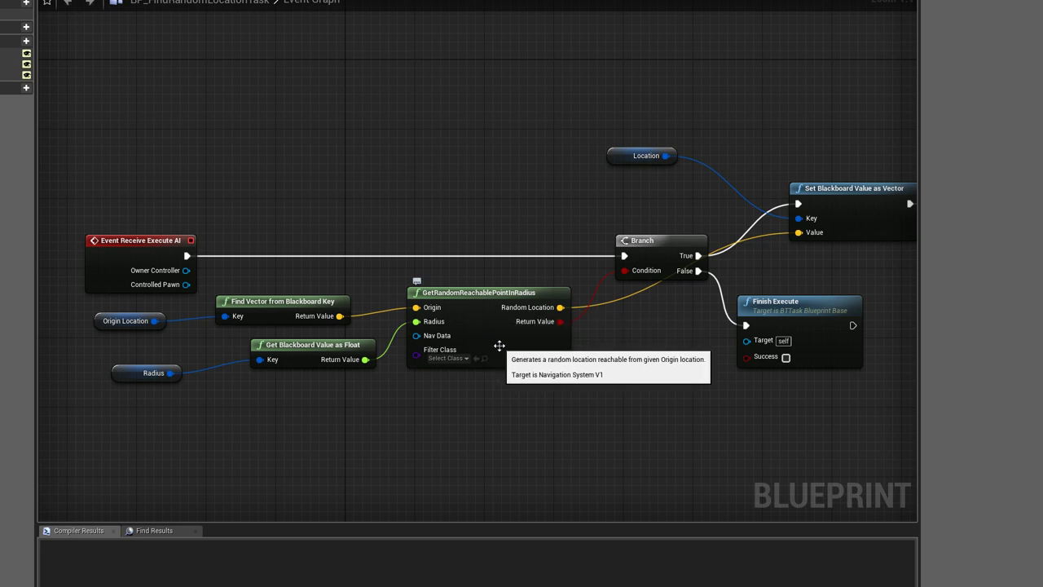
{"action": "right_click_drag", "start_coordinate": [583, 344], "coordinate": [372, 371]}
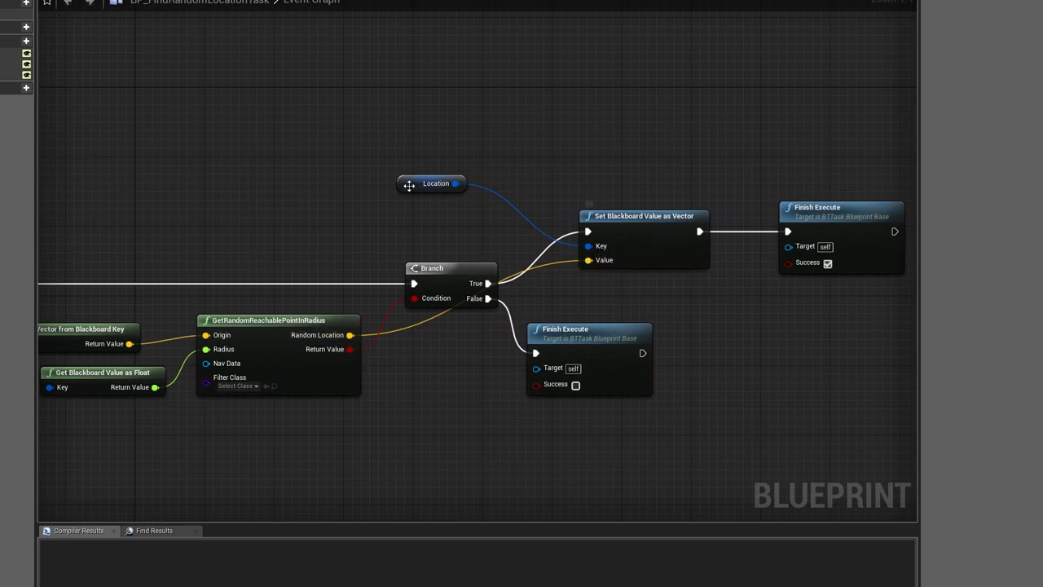
{"action": "right_click_drag", "start_coordinate": [814, 246], "coordinate": [635, 210]}
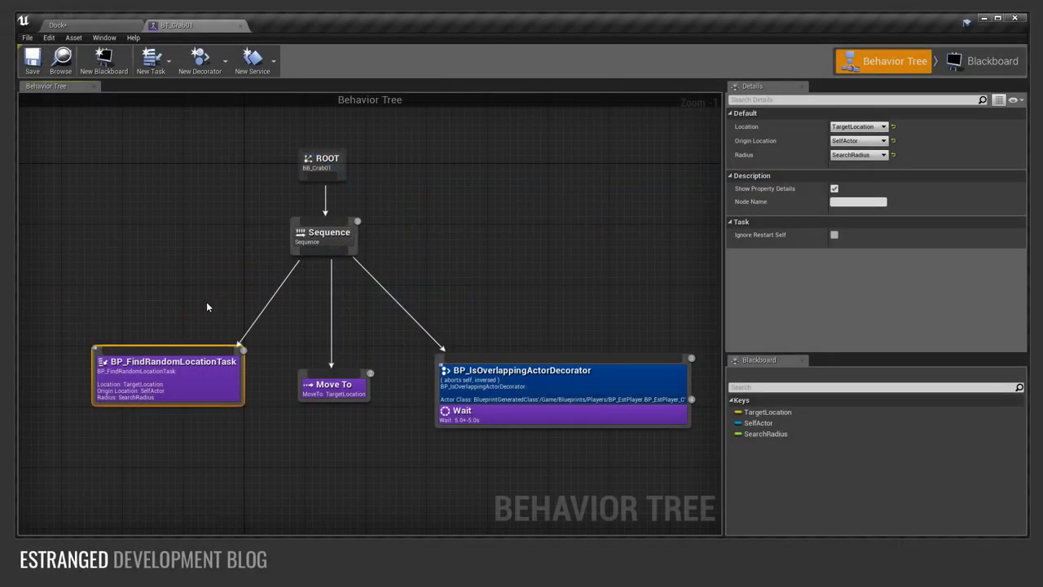
- Back in BT_Crab01, review the settings of the Move To node and the Wait node's time and random deviation
{"action": "left_click", "coordinate": [204, 307]}
{"action": "left_click", "coordinate": [183, 377]}
{"action": "left_click", "coordinate": [344, 389]}
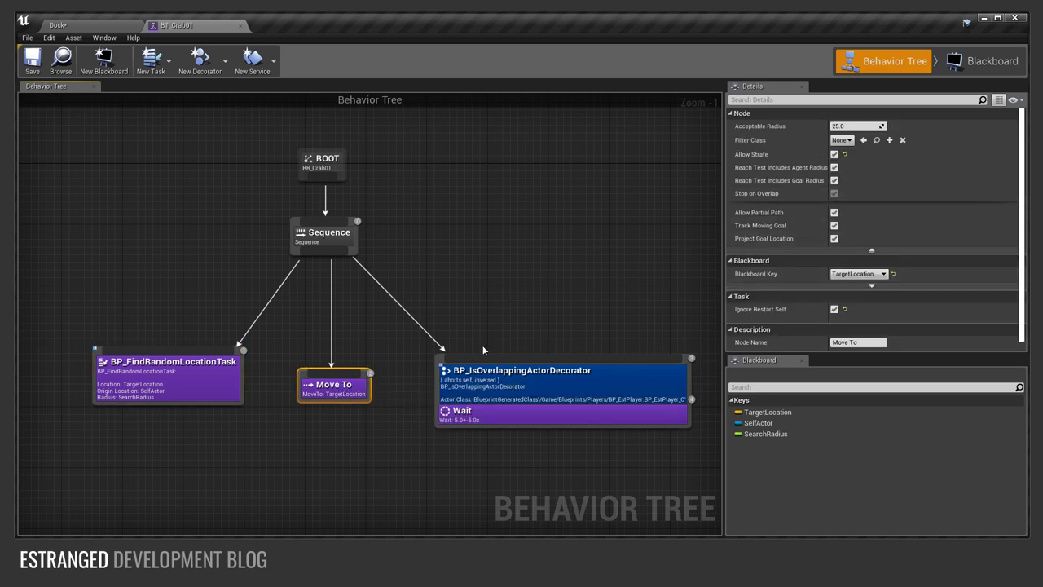
{"action": "left_click", "coordinate": [484, 415]}
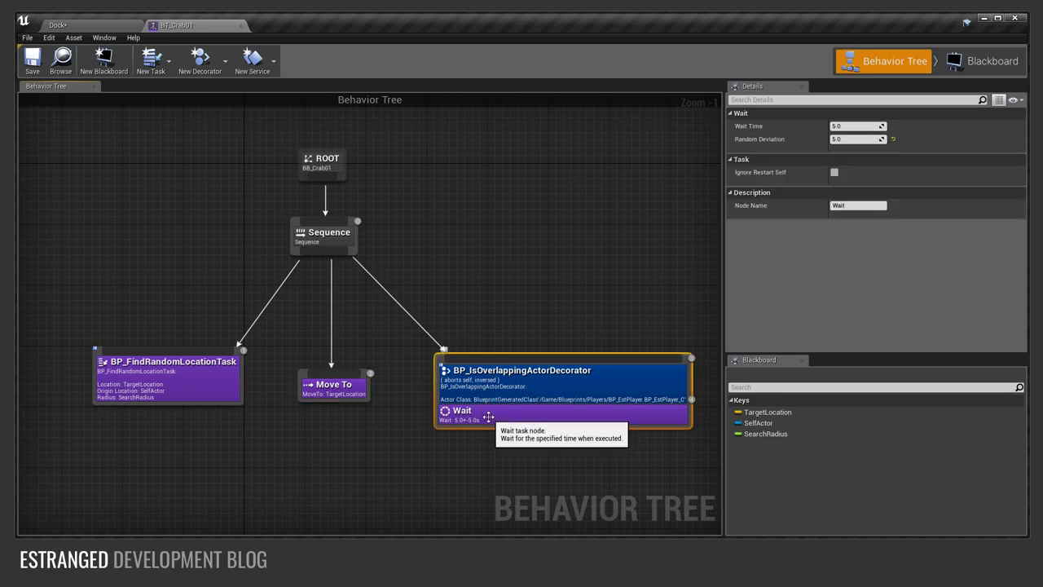
{"action": "right_click_drag", "start_coordinate": [597, 272], "coordinate": [570, 222]}
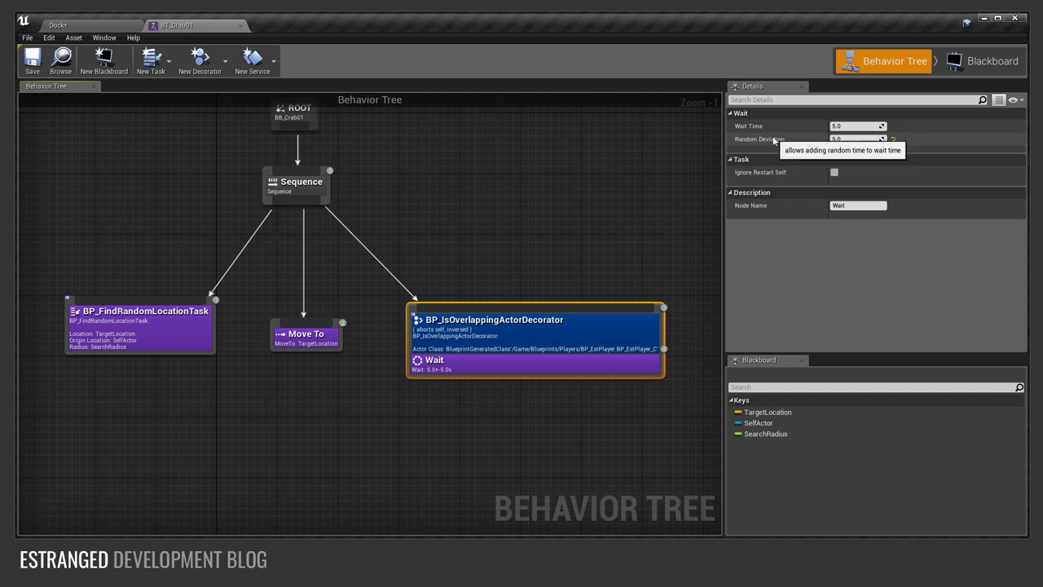
- Compare BP_IsOverlappingActorDecorator's Observer aborts, Actor Class and Inverse Condition settings with the Wait node it controls
{"action": "left_click", "coordinate": [541, 331]}
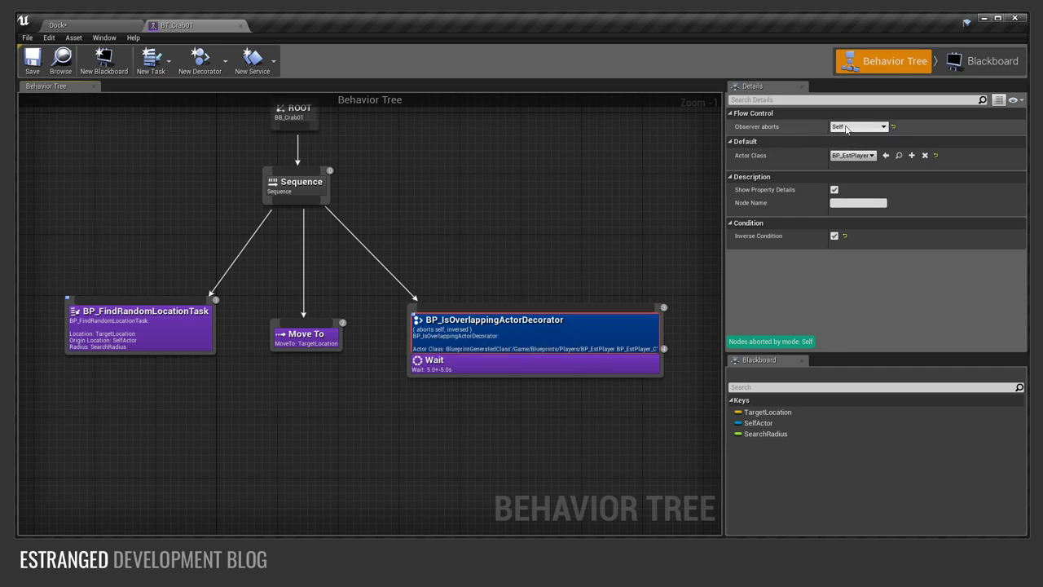
{"action": "left_click", "coordinate": [469, 359]}
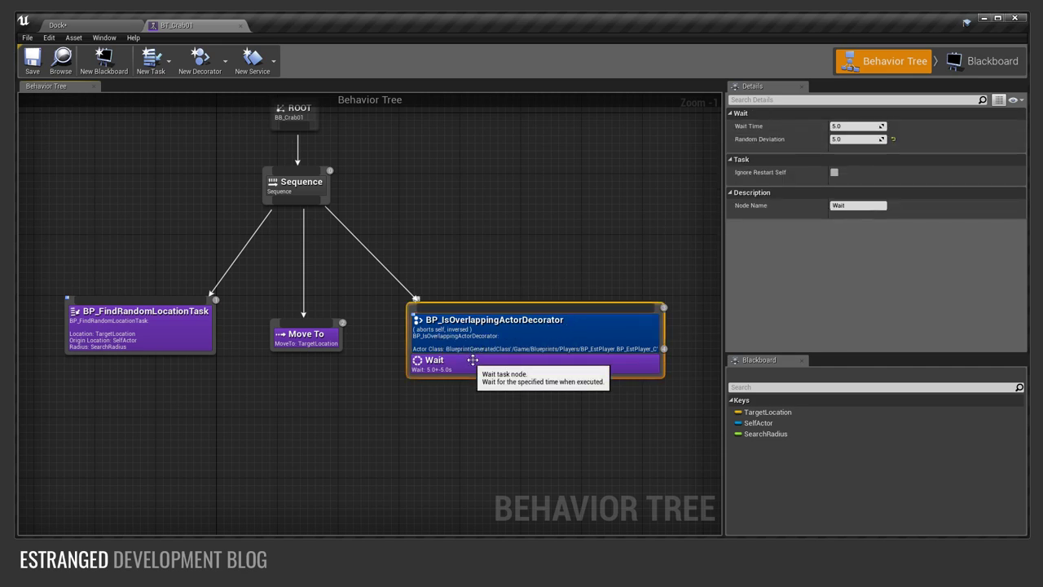
{"action": "left_click", "coordinate": [536, 343]}
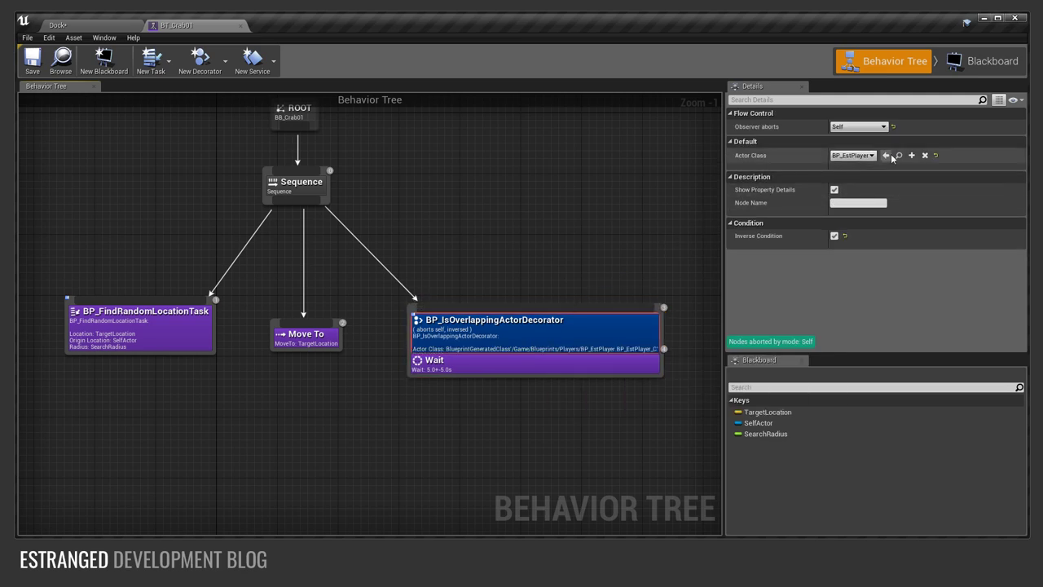
{"action": "left_click", "coordinate": [128, 27]}
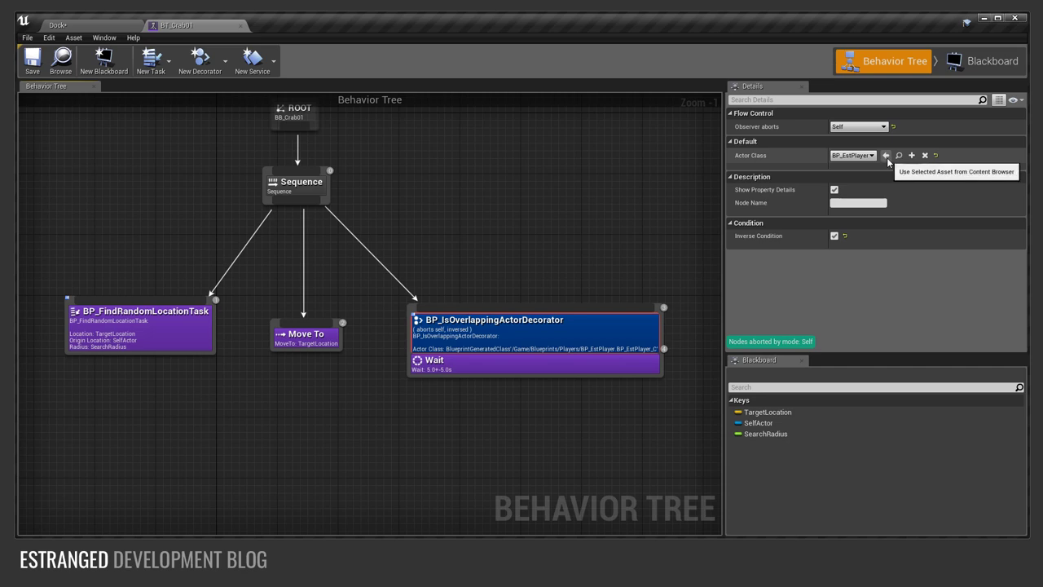
- Open BP_IsOverlappingActorDecorator, examine its Perform Condition Check AI graph with the Get Overlapping Actors node, and return to BT_Crab01
{"action": "double_click", "coordinate": [569, 324]}
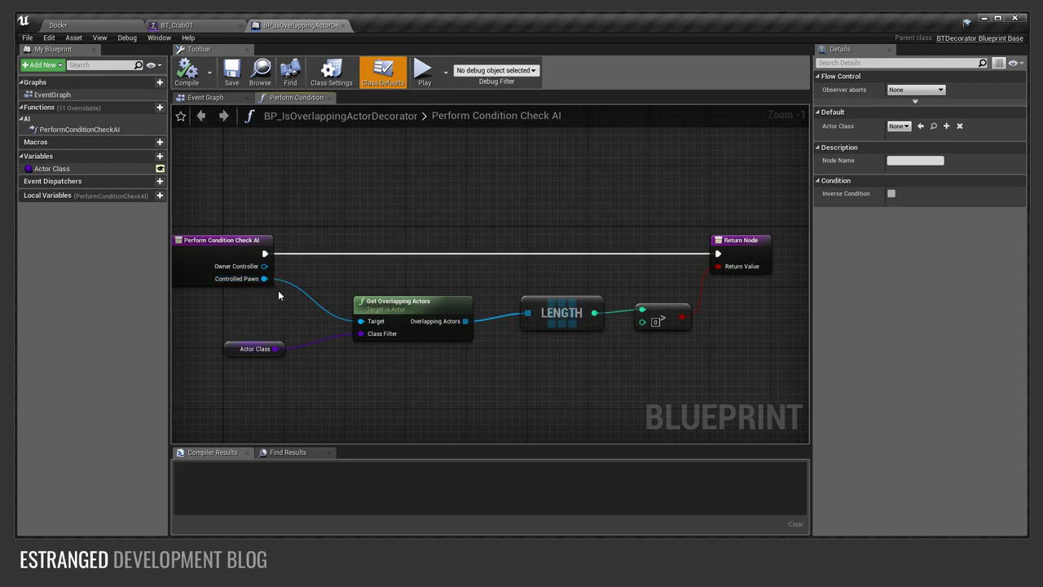
{"action": "left_click", "coordinate": [355, 321]}
{"action": "left_click", "coordinate": [222, 25]}
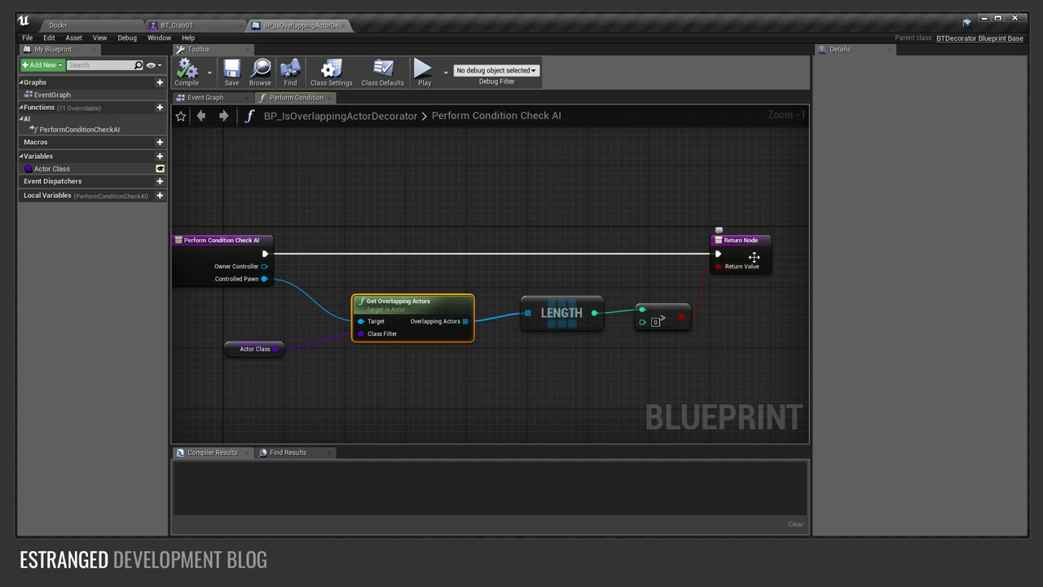
{"action": "right_click_drag", "start_coordinate": [650, 227], "coordinate": [662, 224]}
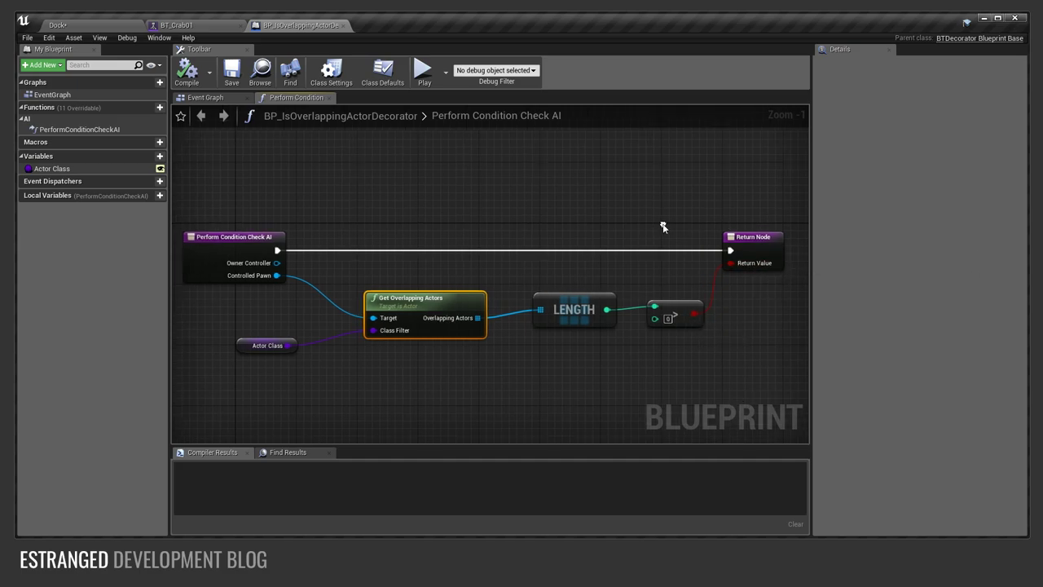
{"action": "left_click", "coordinate": [204, 27]}
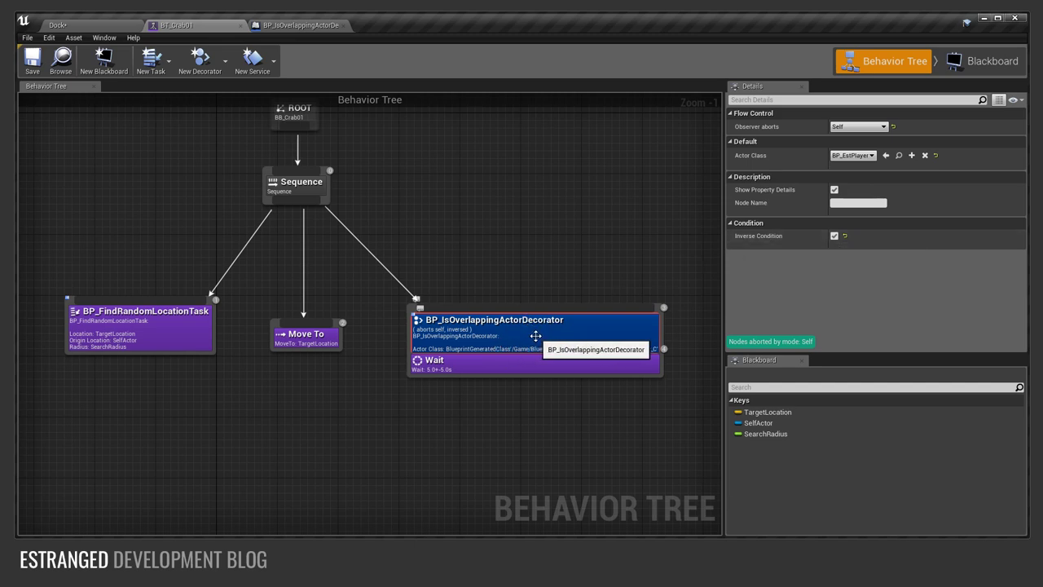
- Check the settings of the Wait node under BP_IsOverlappingActorDecorator, clear the selection, and return to the Dock level
{"action": "left_click", "coordinate": [525, 366]}
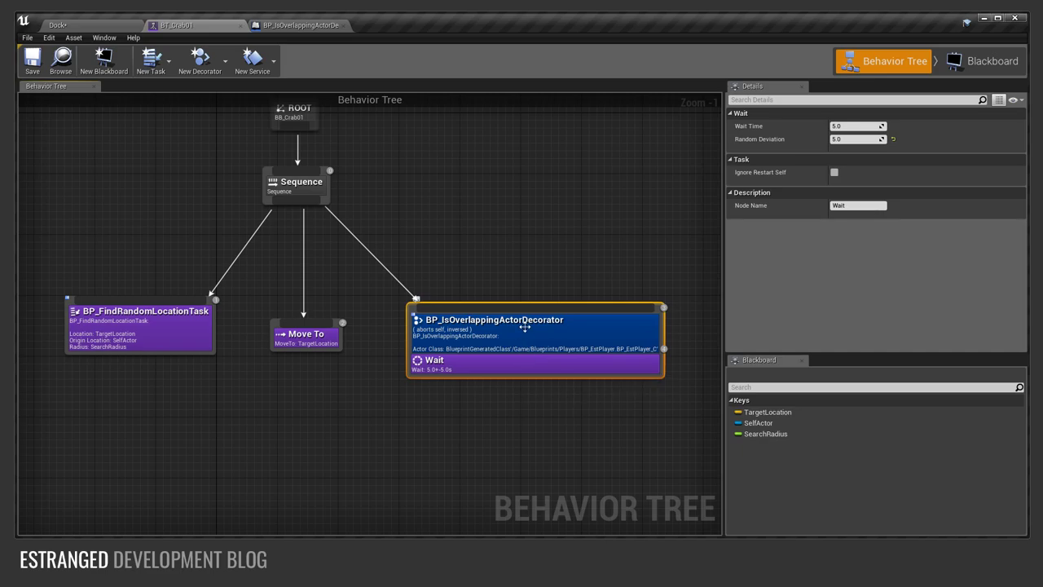
{"action": "left_click", "coordinate": [524, 258]}
{"action": "left_click", "coordinate": [62, 58]}
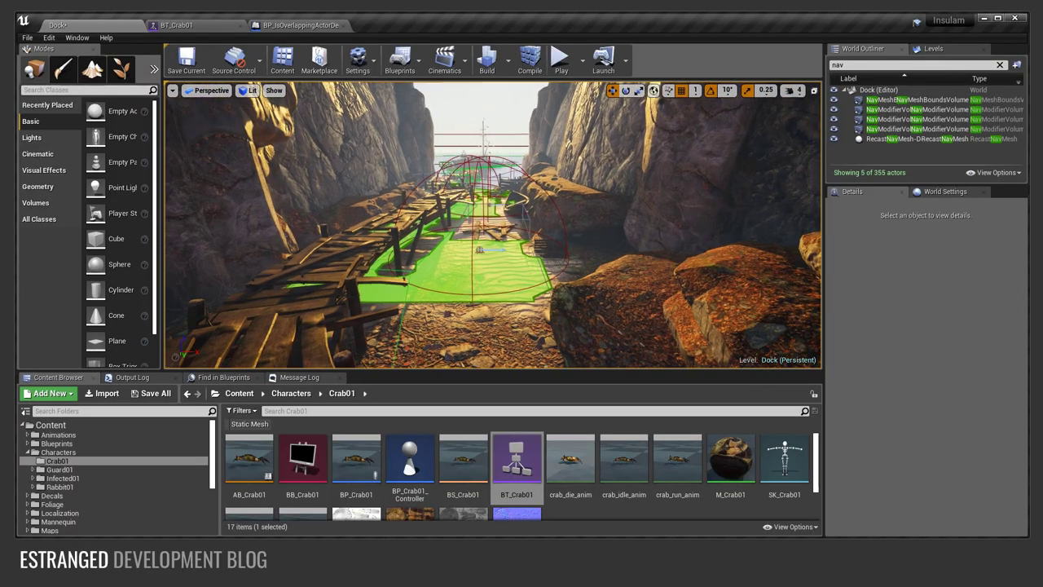
- Play the Dock level in the editor, walk over the sand beside the wooden docks to observe how the crabs move, and end the play session
{"action": "key", "text": "alt+p"}
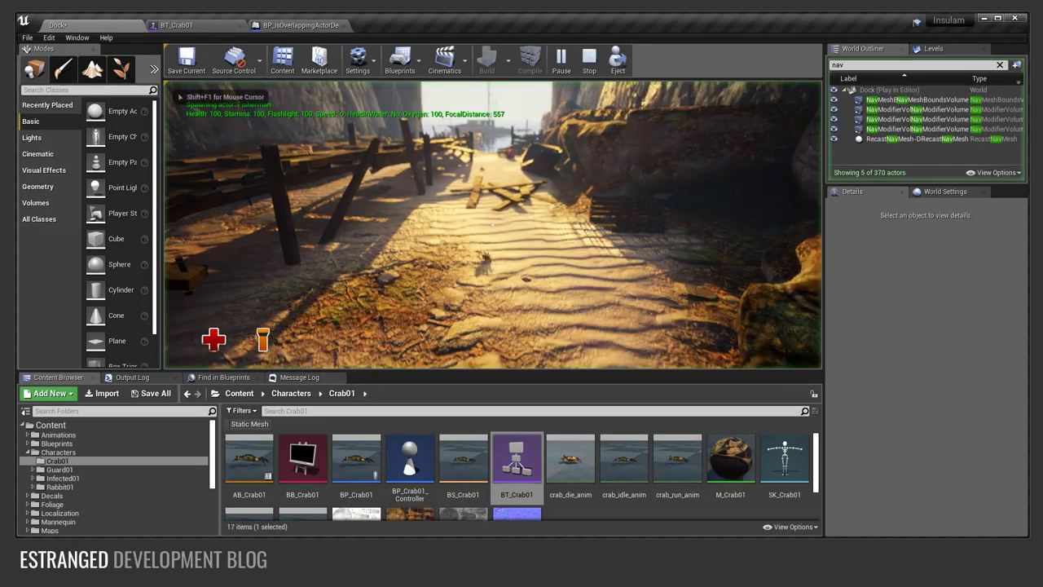
{"action": "key", "text": "w"}
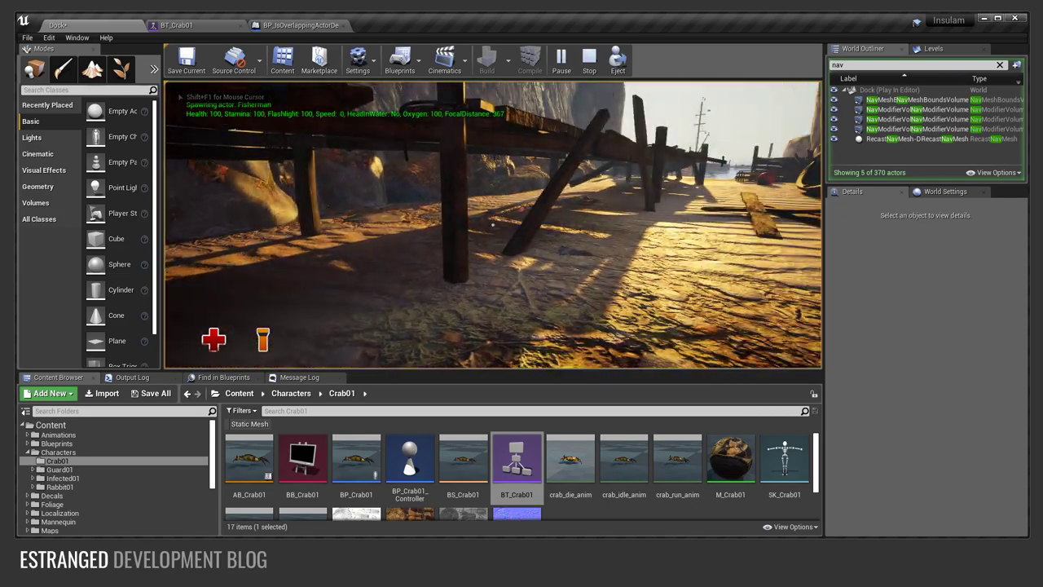
{"action": "key", "text": "w"}
{"action": "key", "text": "w"}
{"action": "key", "text": "w"}
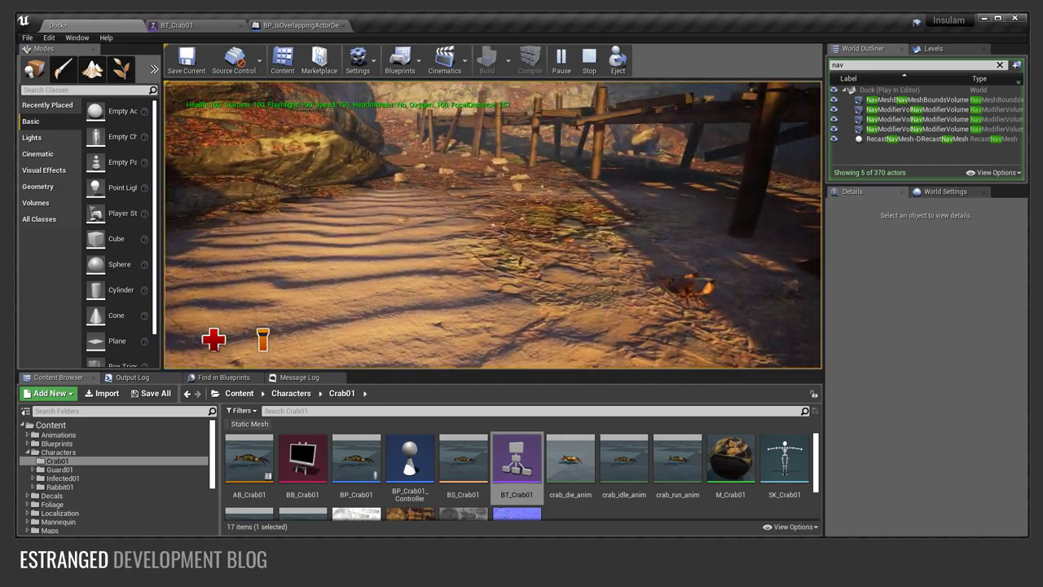
{"action": "key", "text": "w"}
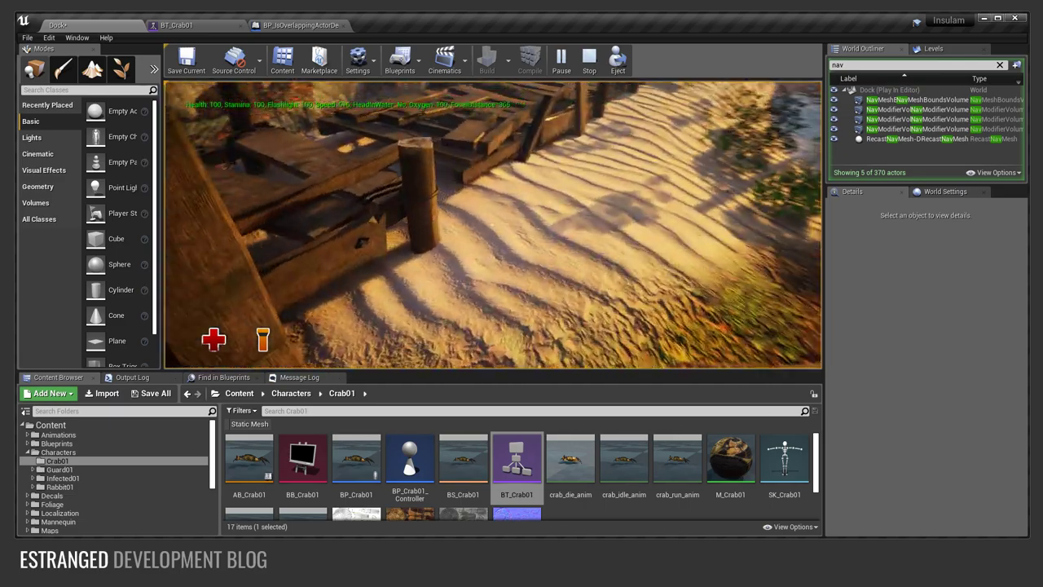
{"action": "key", "text": "Escape"}
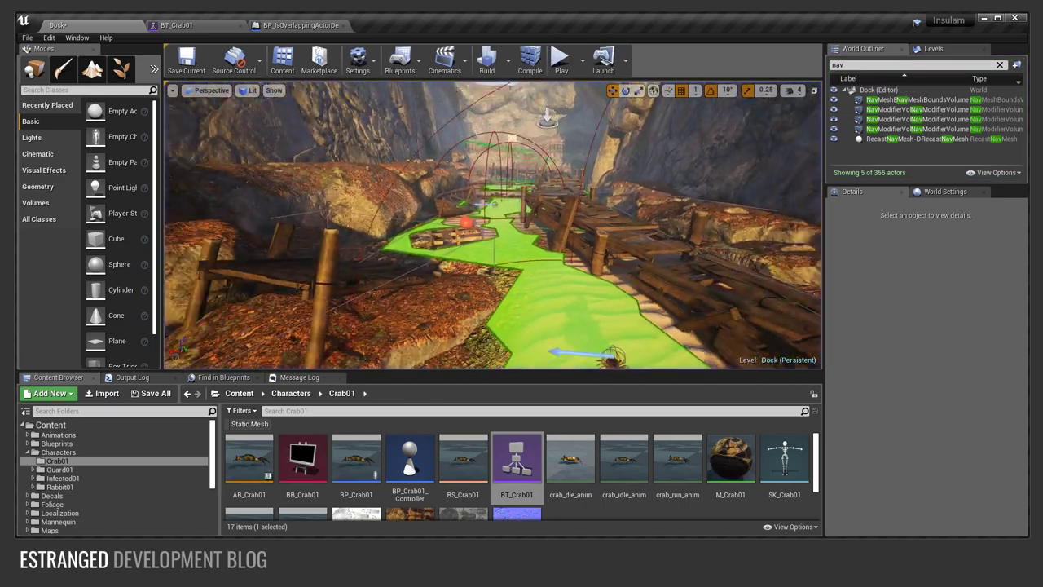